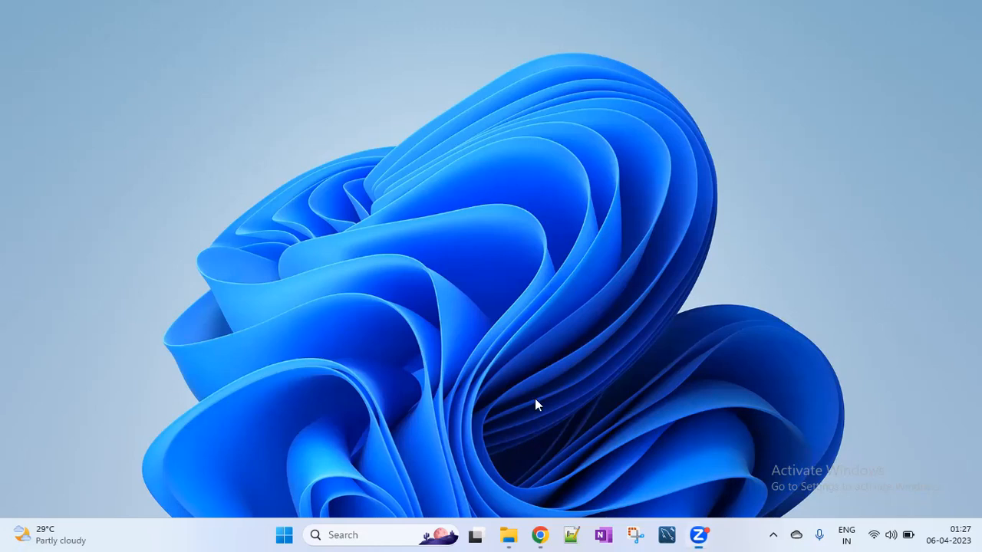
# Switch to Chrome and search the web for "download windows 11 iso".
pyautogui.click(540, 535)
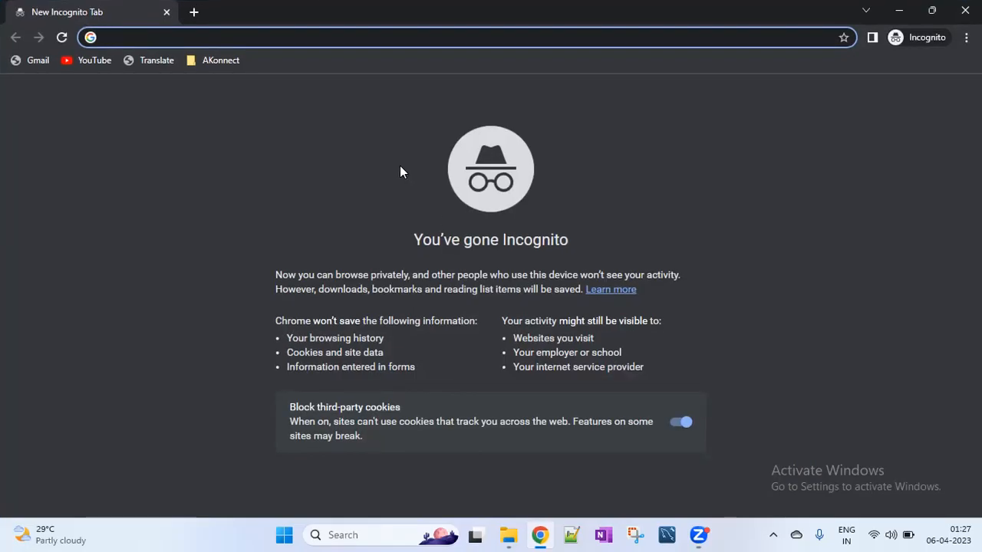
pyautogui.write('Downl')
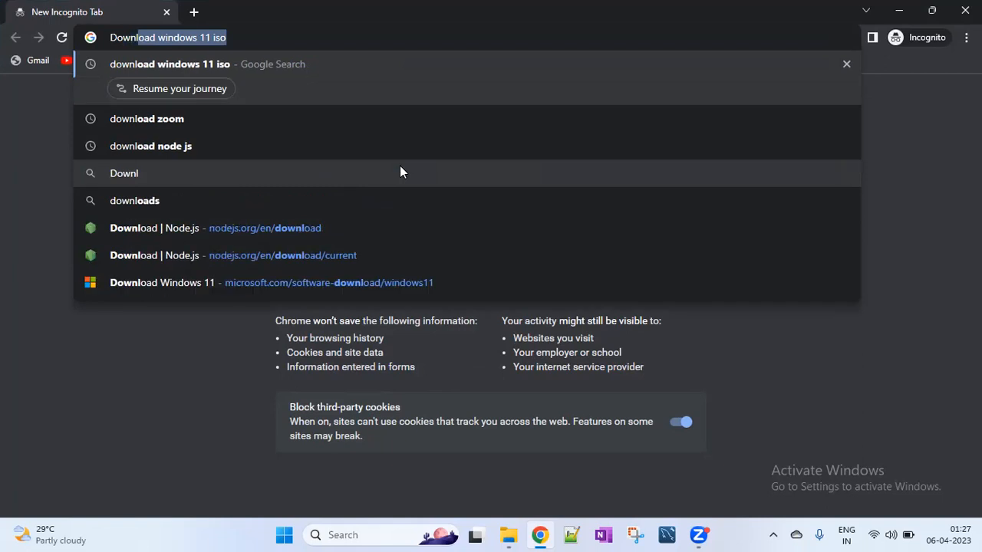
pyautogui.press('BackSpace')
pyautogui.write('oad')
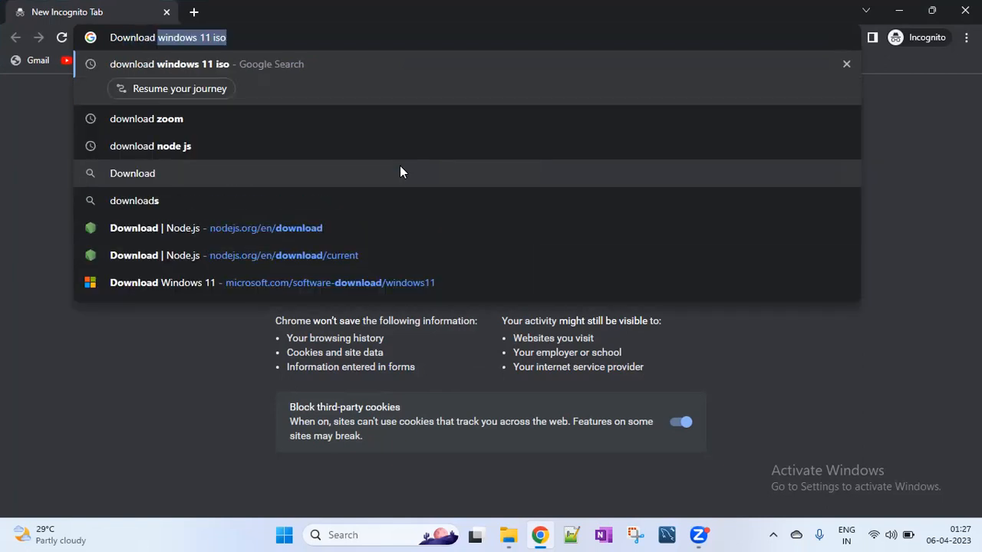
pyautogui.press('Return')
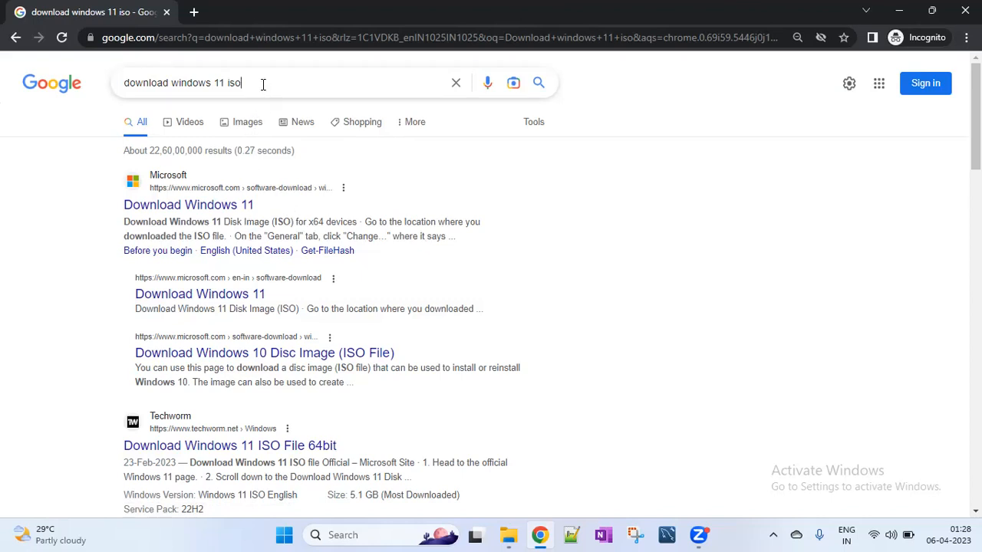
pyautogui.moveTo(263, 85); pyautogui.dragTo(110, 78)
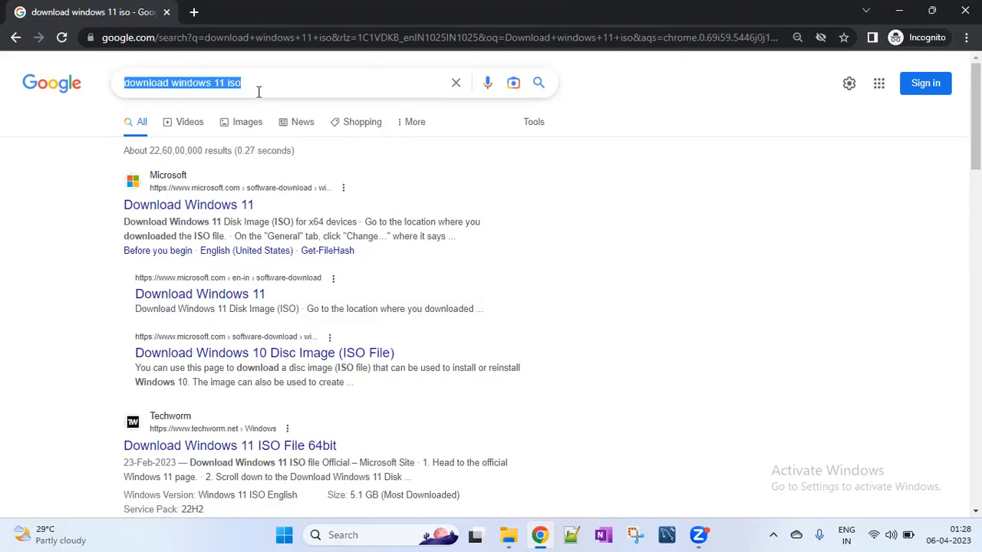
pyautogui.click(259, 91)
pyautogui.moveTo(259, 89); pyautogui.dragTo(105, 70)
pyautogui.click(668, 222)
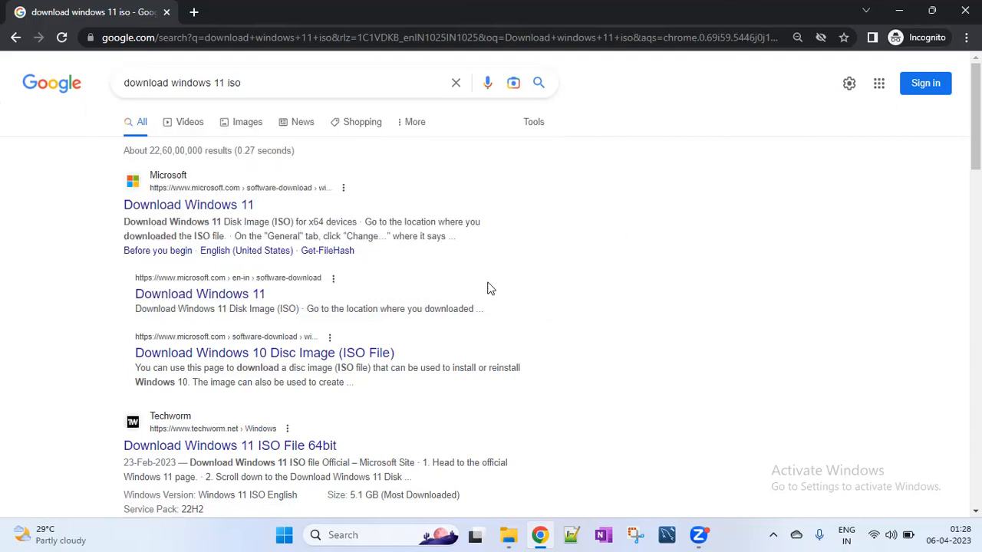
# Open Microsoft's Download Windows 11 page from the results and find the Disk Image (ISO) for x64 devices section.
pyautogui.click(193, 207)
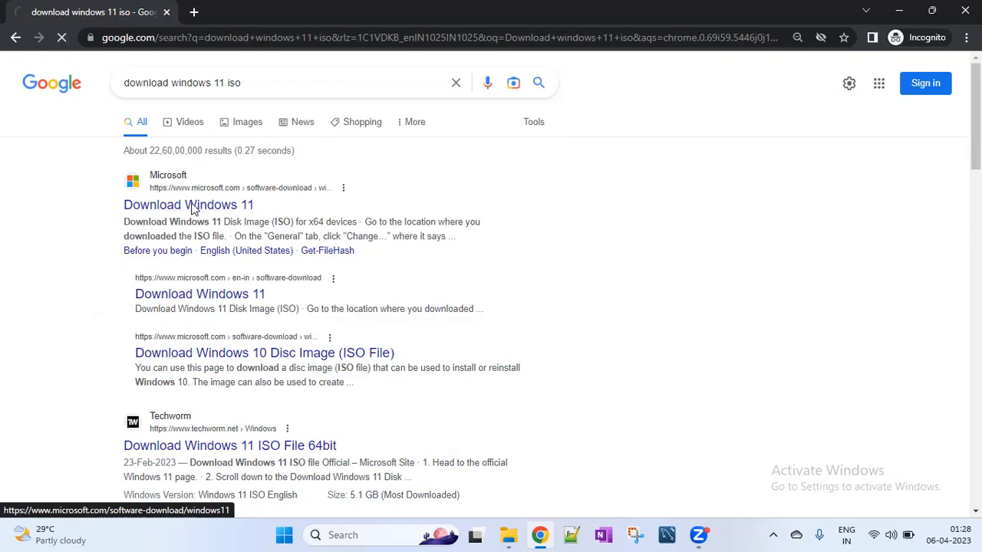
pyautogui.scroll(-5, 225, 239)
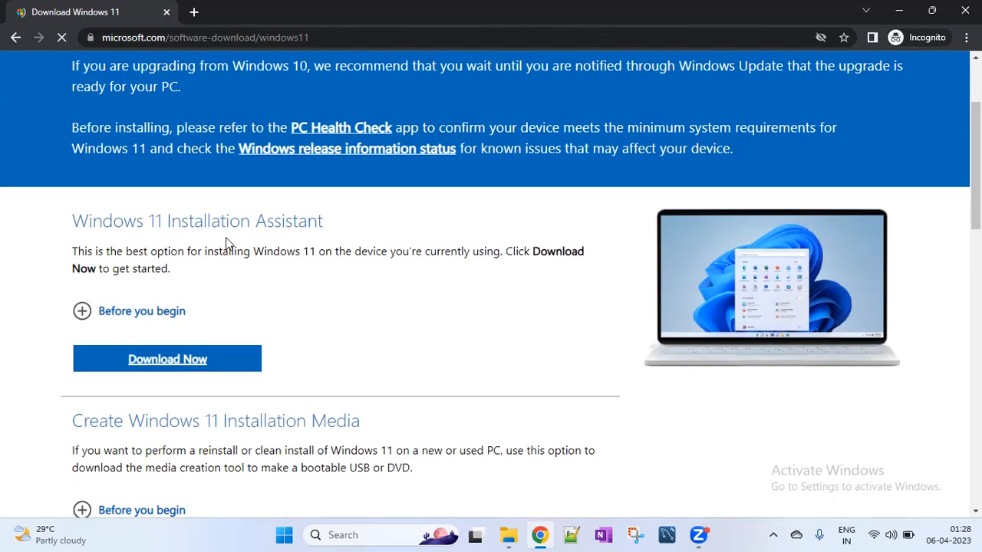
pyautogui.scroll(-2, 225, 243)
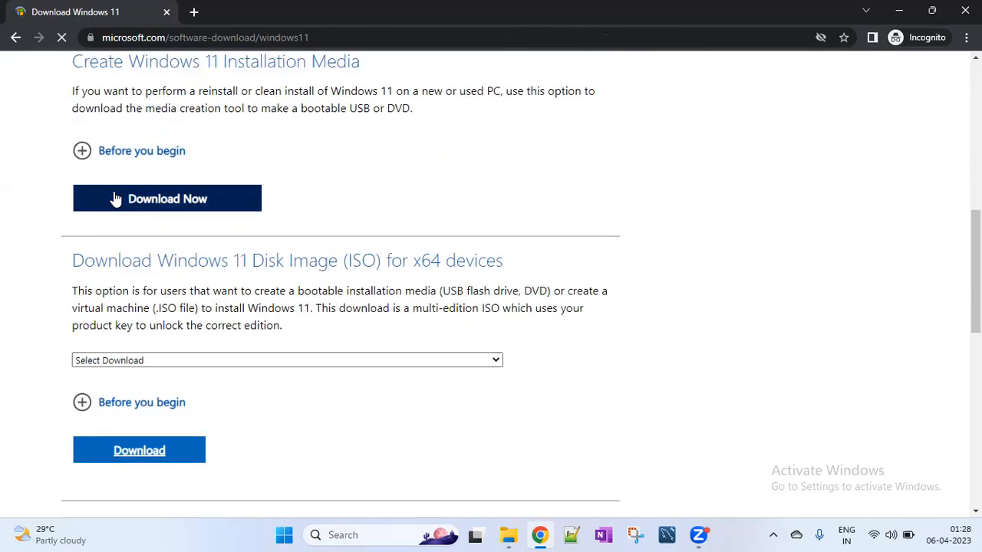
pyautogui.moveTo(72, 191); pyautogui.dragTo(523, 187)
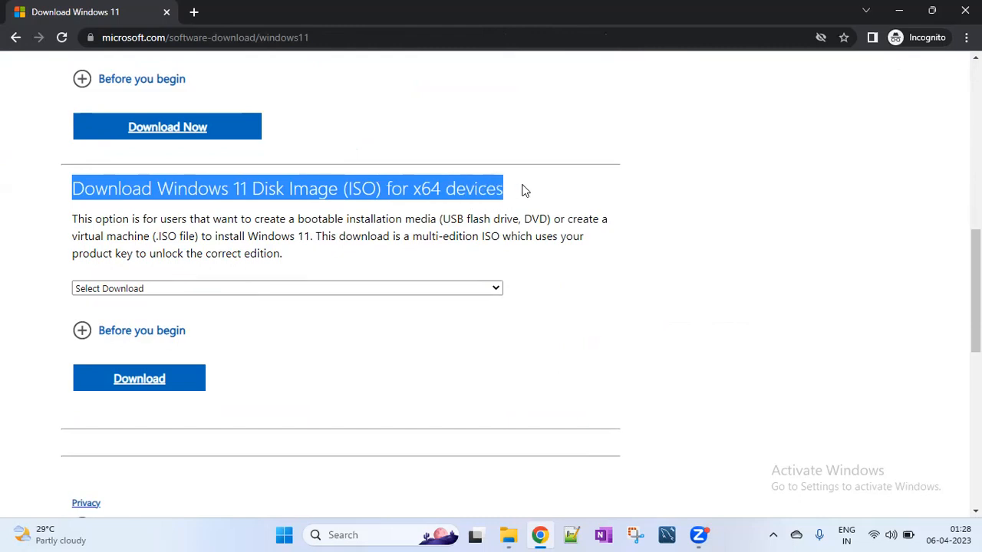
pyautogui.click(523, 189)
pyautogui.moveTo(71, 223); pyautogui.dragTo(557, 217)
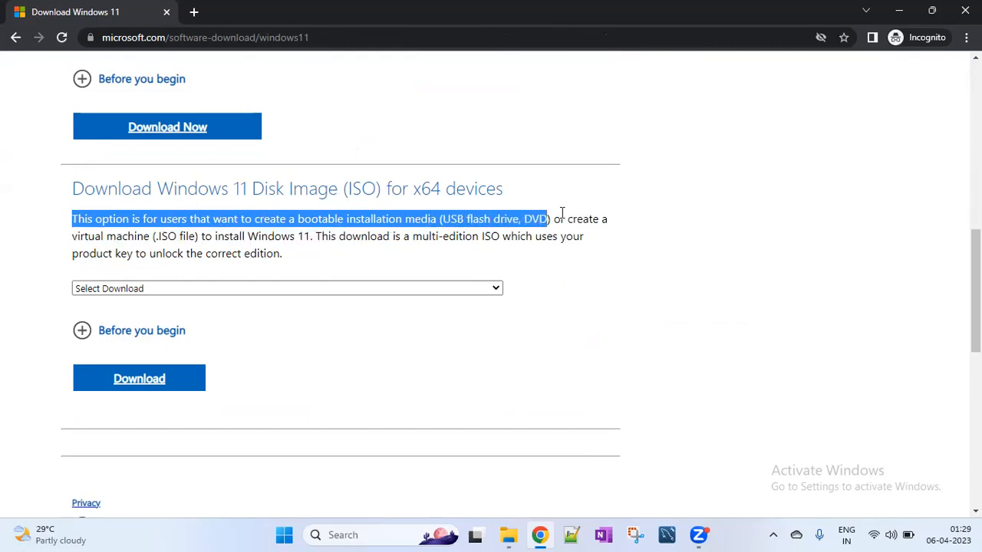
pyautogui.click(557, 217)
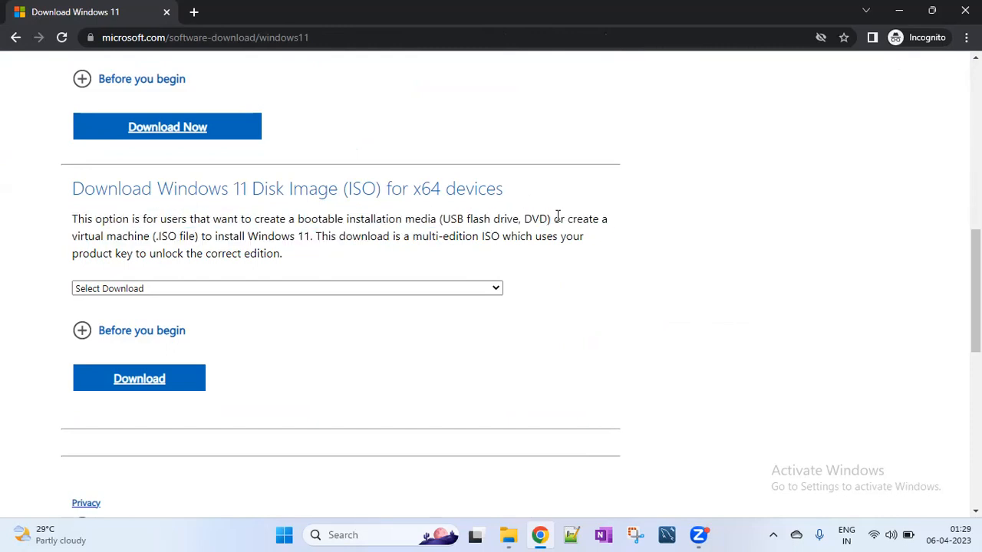
# Choose Windows 11 (multi-edition ISO for x64 devices) as the disk image and submit the download selection.
pyautogui.click(328, 291)
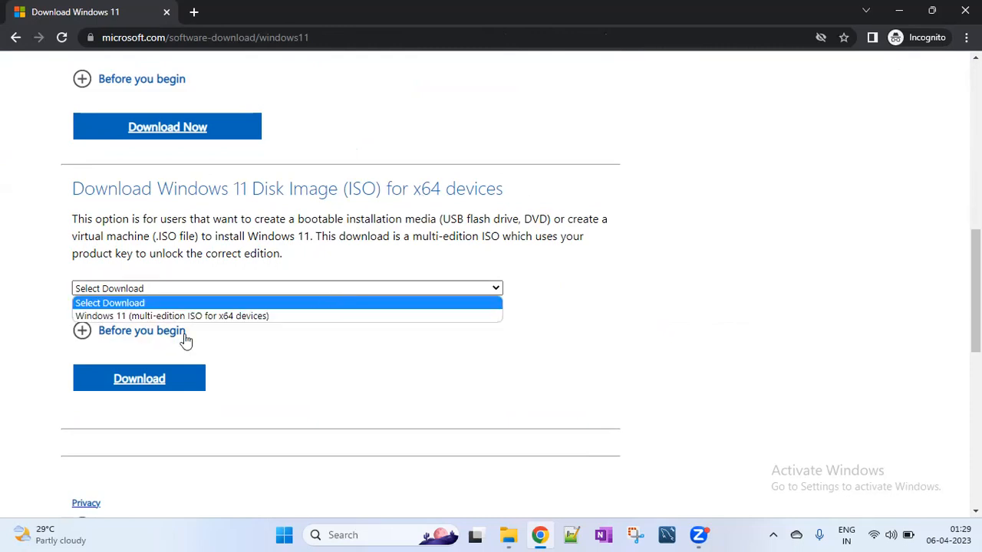
pyautogui.click(178, 322)
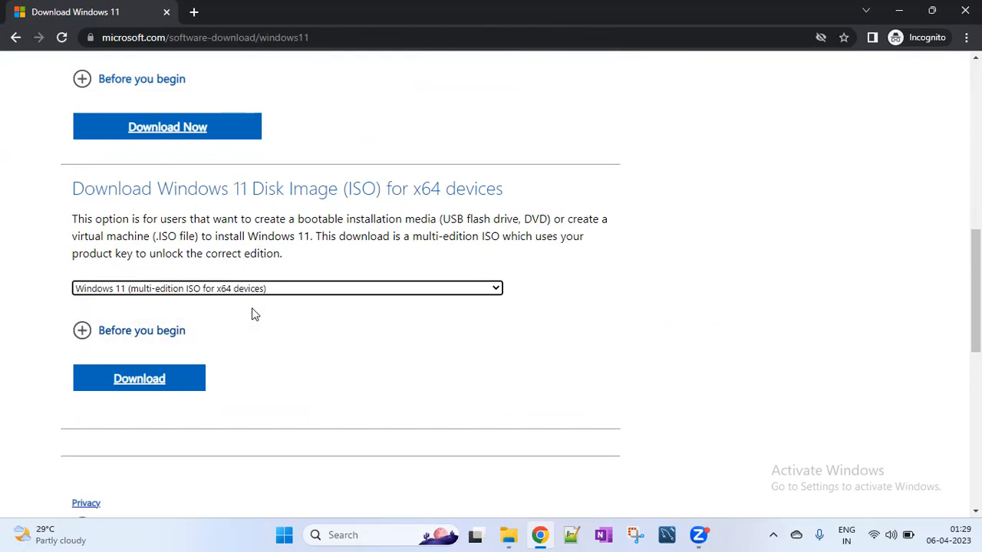
pyautogui.click(148, 381)
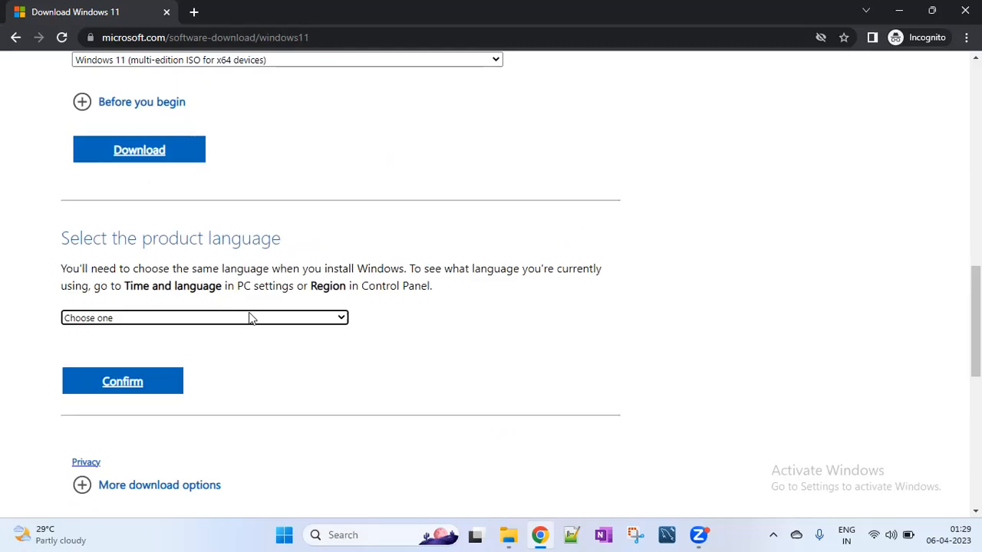
# Set the product language to English (United States), confirm it, and review the validity note for the 64-bit download link.
pyautogui.click(205, 320)
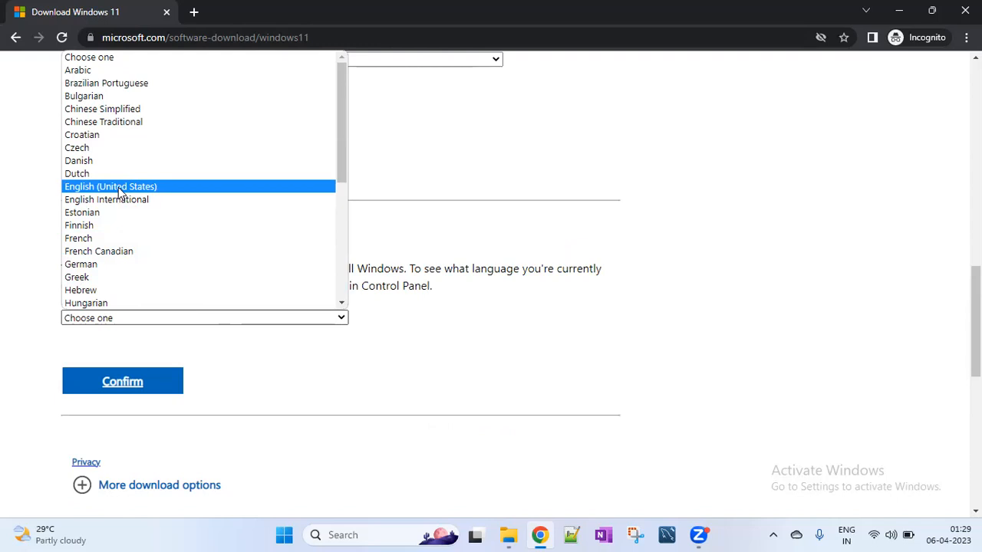
pyautogui.click(113, 387)
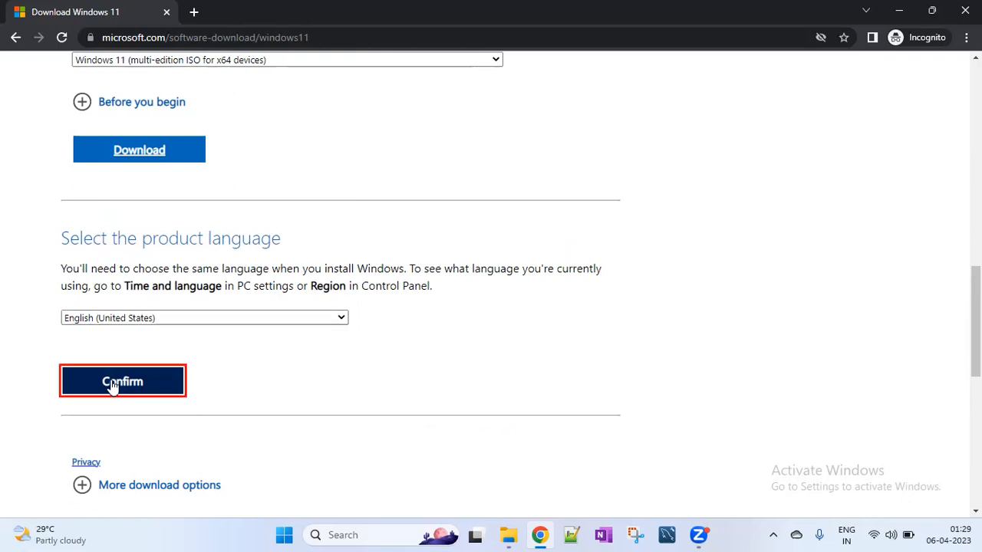
pyautogui.click(112, 388)
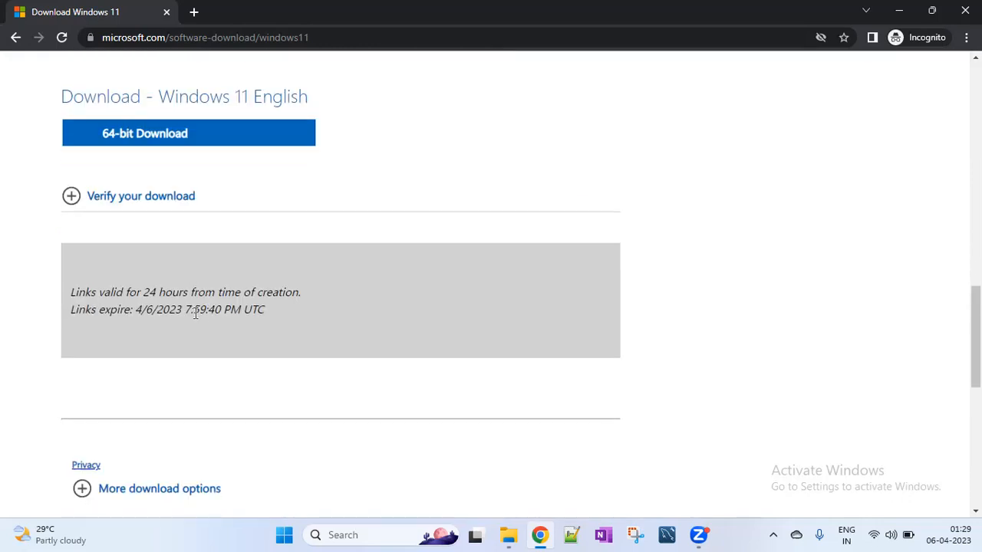
pyautogui.tripleClick(79, 288)
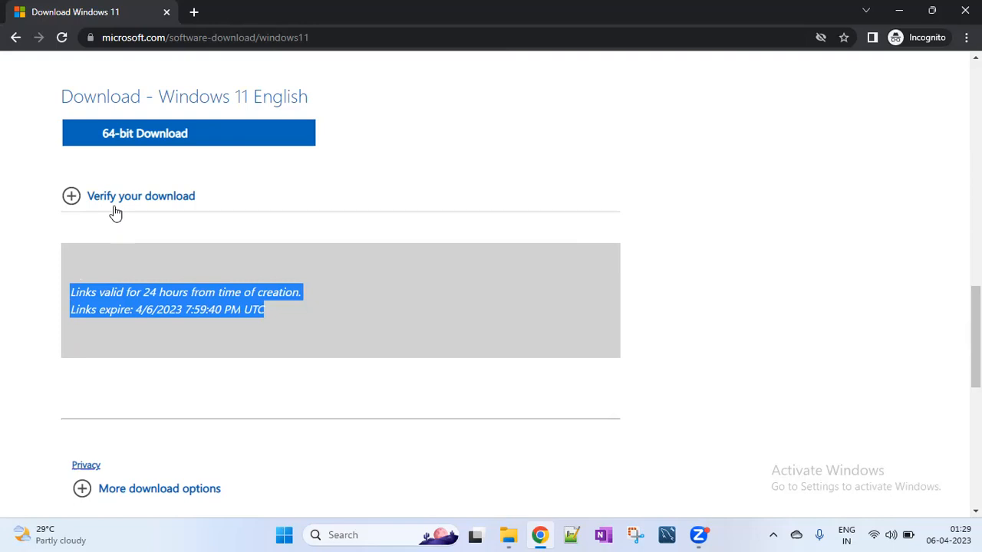
pyautogui.scroll(1, 123, 213)
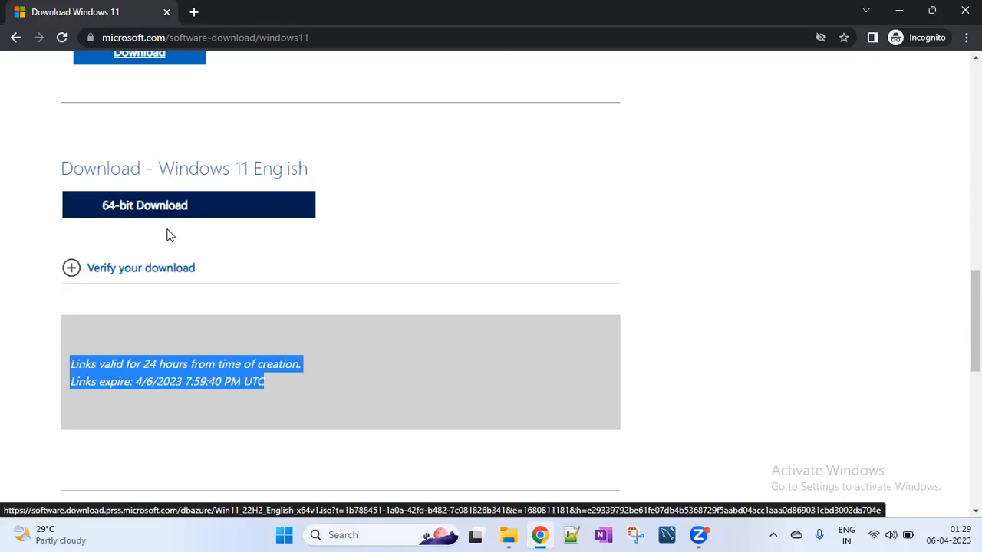
# Check the Win11_22H2_English_x64v1 disc image in File Explorer's Downloads folder, then return to the browser.
pyautogui.click(508, 535)
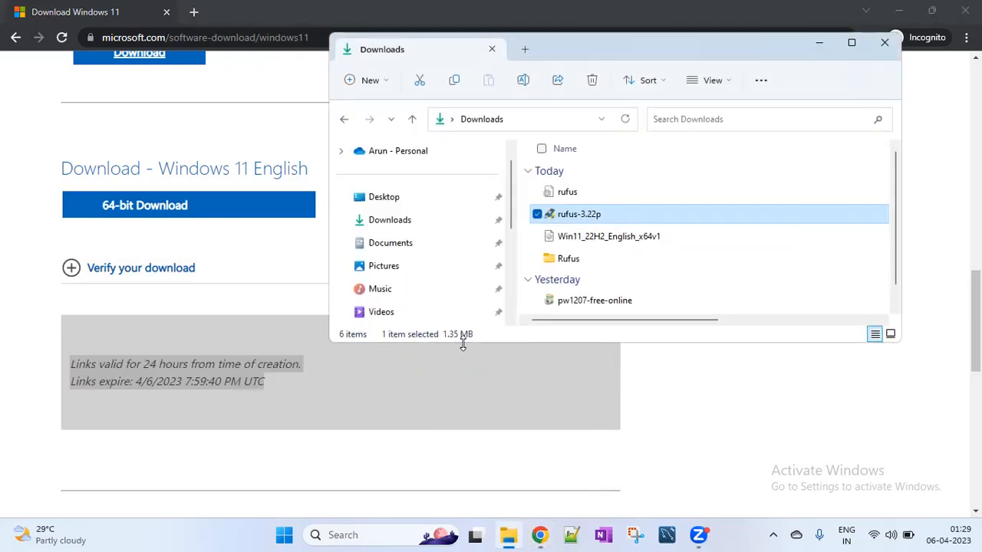
pyautogui.click(593, 243)
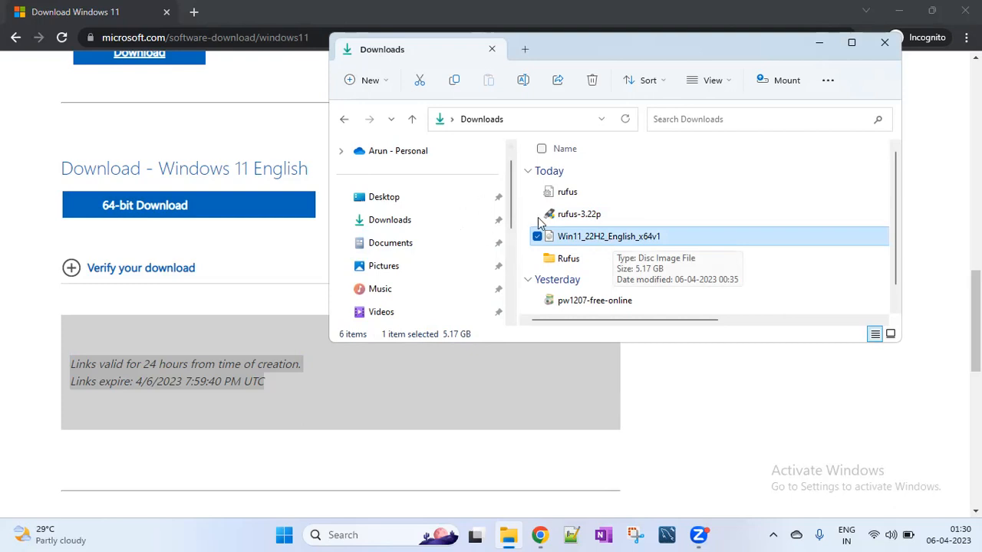
pyautogui.click(825, 48)
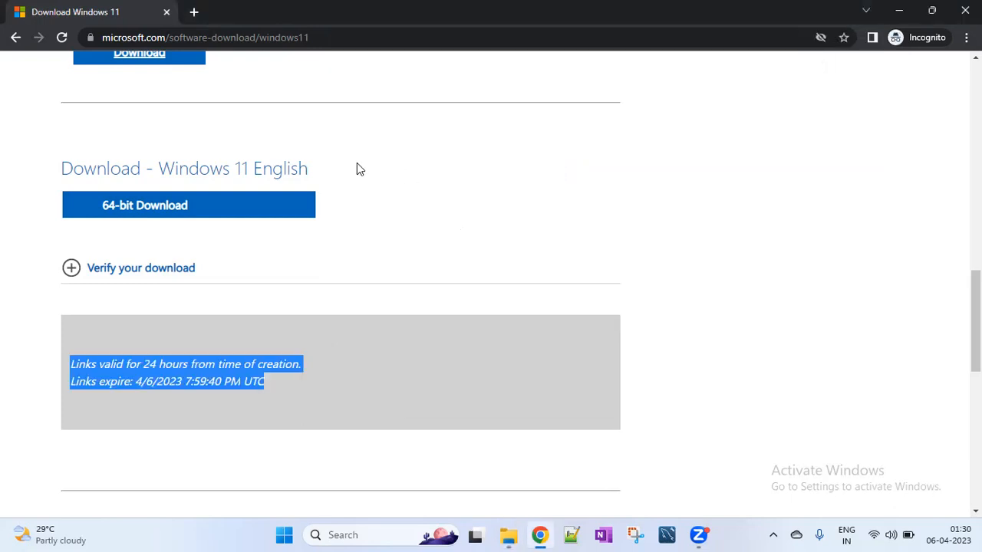
# Search the web for "rufus" in a new browser tab.
pyautogui.click(195, 13)
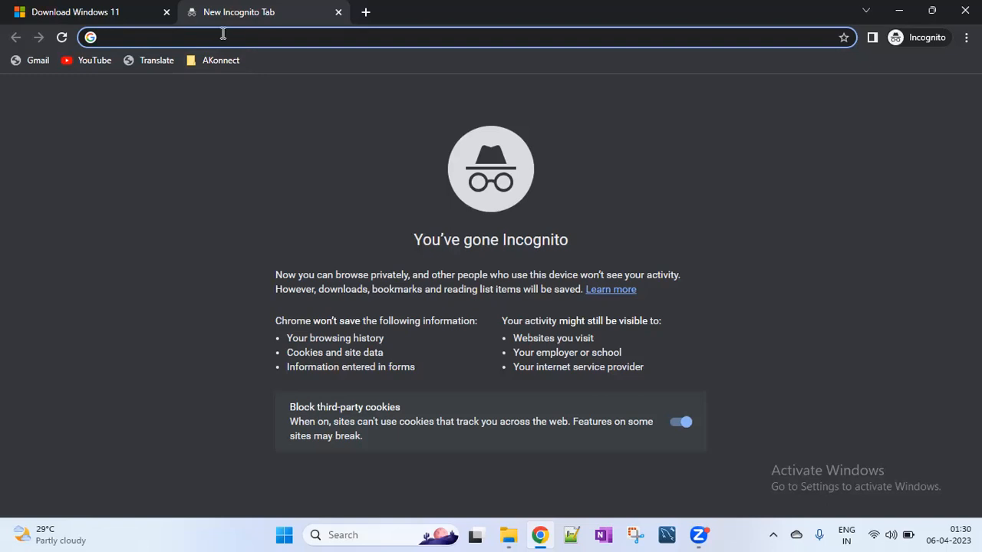
pyautogui.write('rufus')
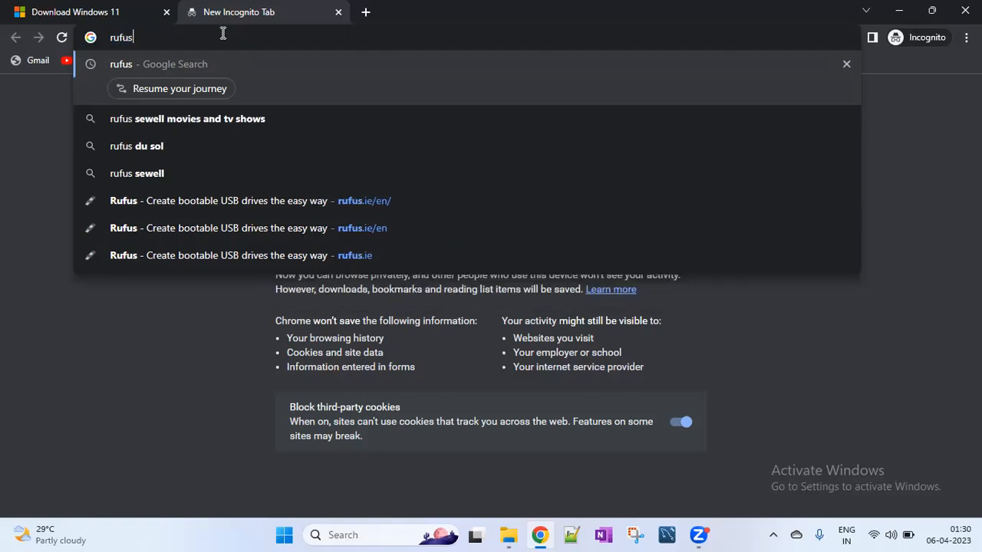
pyautogui.press('Return')
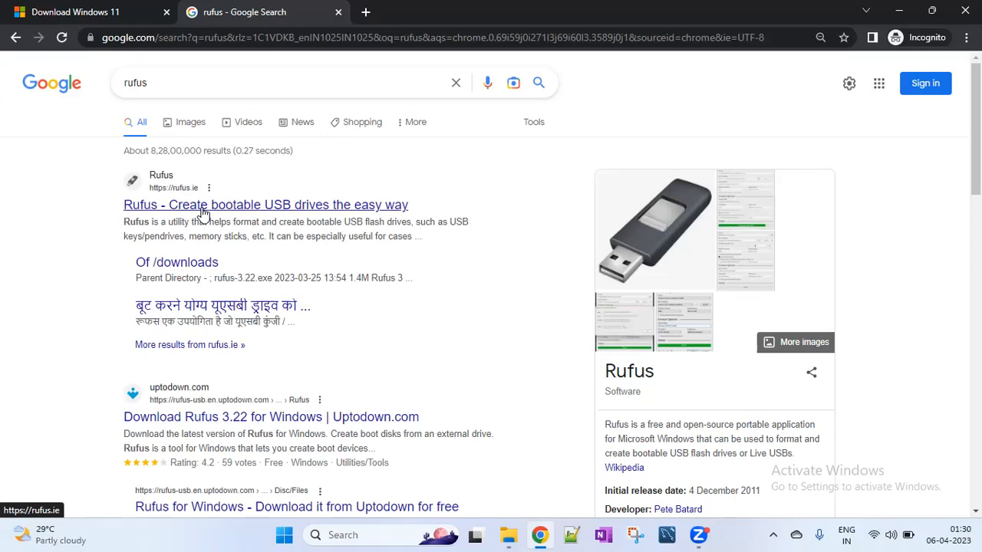
# Open the rufus.ie website from the results and find the Rufus 3.22 download links.
pyautogui.click(204, 209)
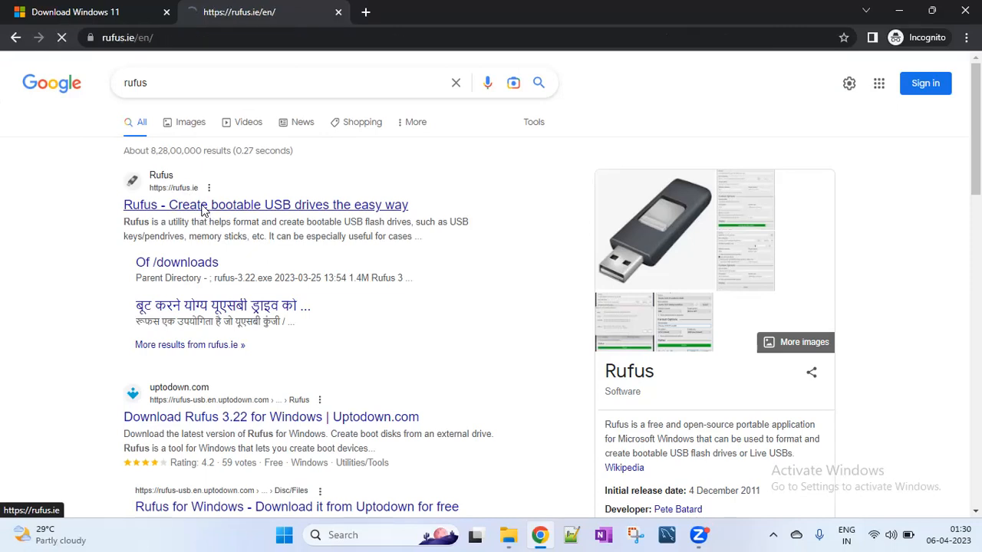
pyautogui.scroll(-3, 421, 303)
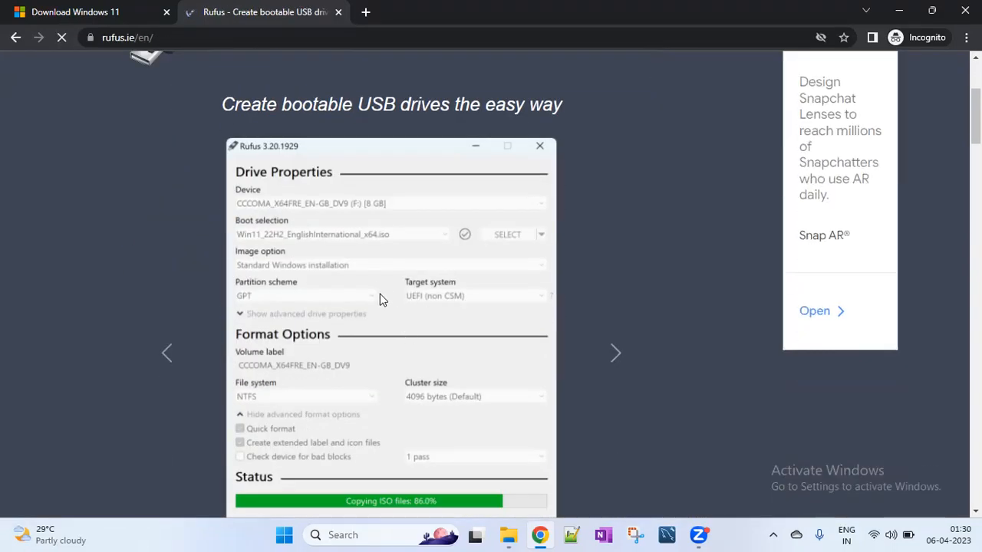
pyautogui.scroll(-2, 379, 286)
pyautogui.scroll(-2, 379, 288)
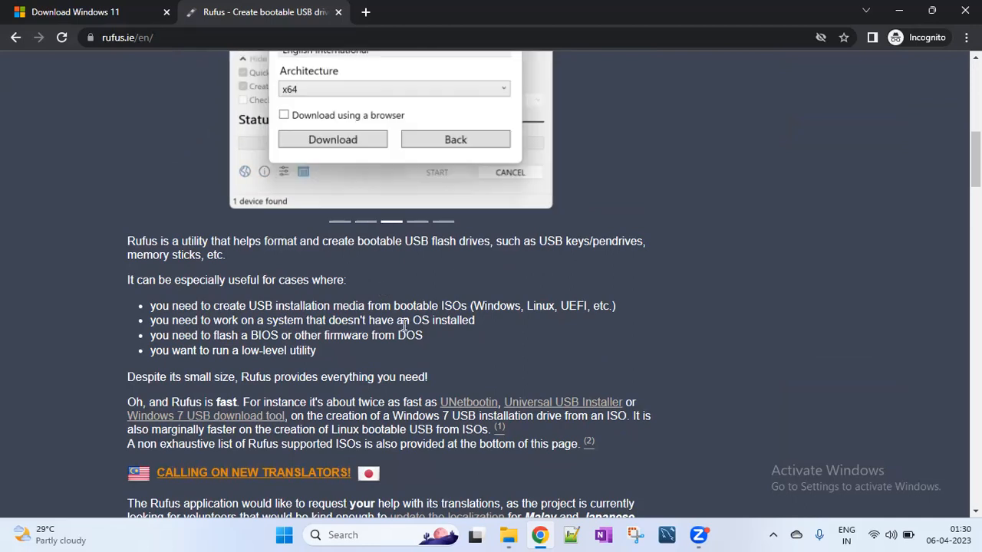
pyautogui.scroll(-5, 400, 322)
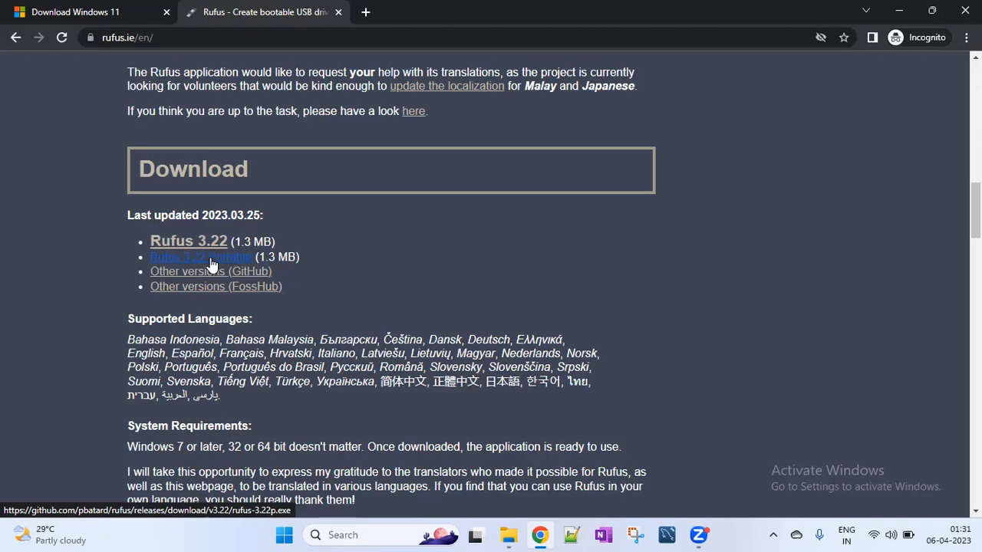
# Check the rufus-3.22p file in File Explorer's Downloads folder, then return to the browser.
pyautogui.moveTo(509, 535)
pyautogui.click(434, 460)
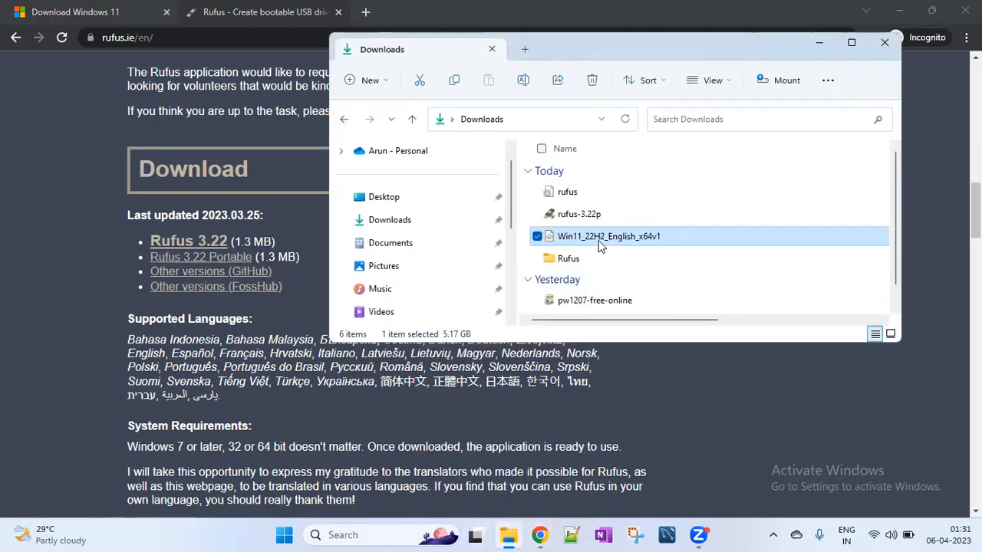
pyautogui.click(619, 208)
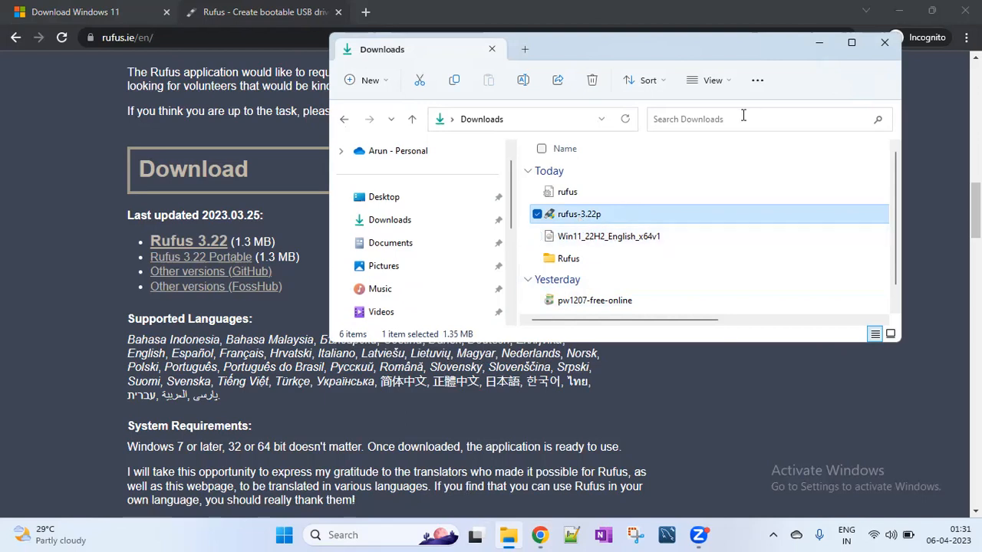
pyautogui.click(821, 44)
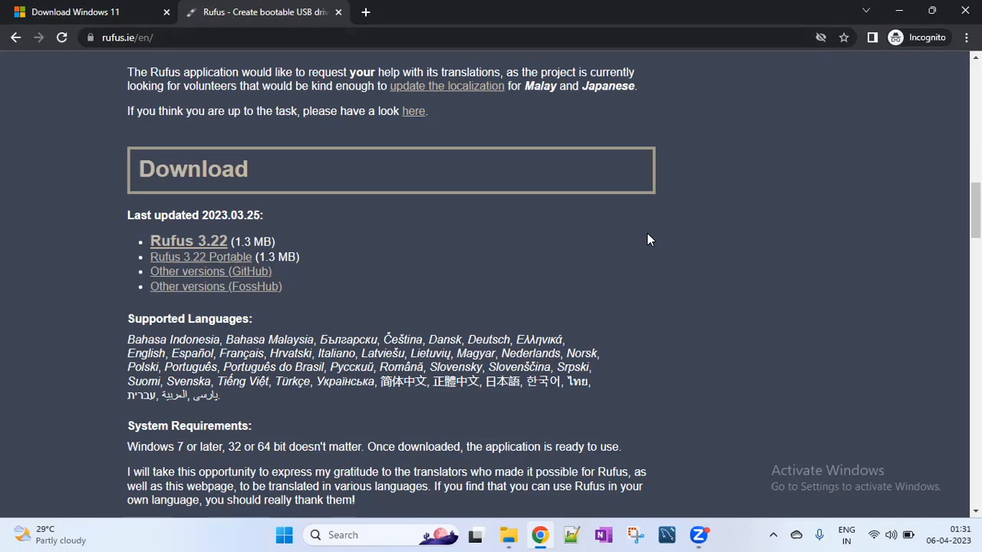
# Minimise the browser, launch rufus-3.22p from the Downloads folder in File Explorer, and bring the Rufus window into clear view.
pyautogui.click(899, 11)
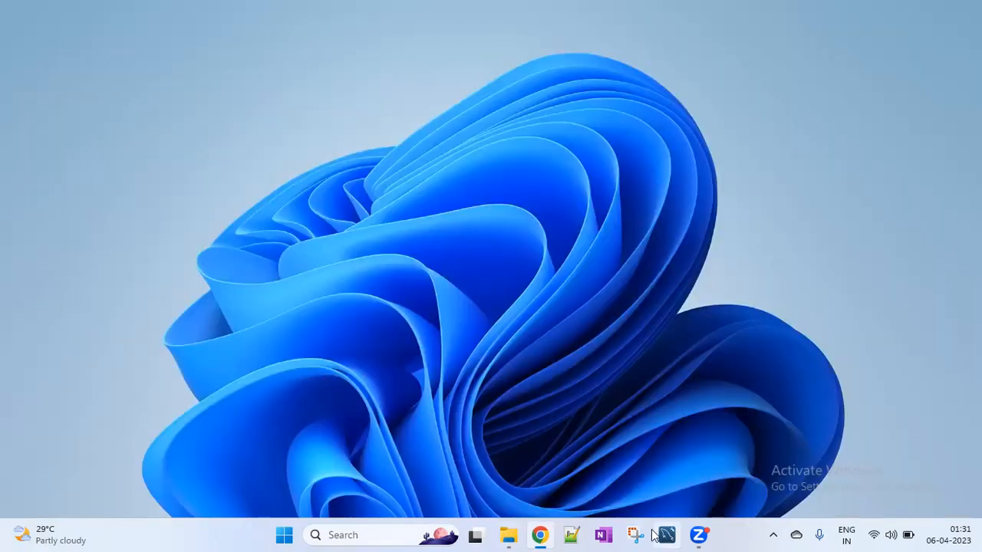
pyautogui.click(509, 535)
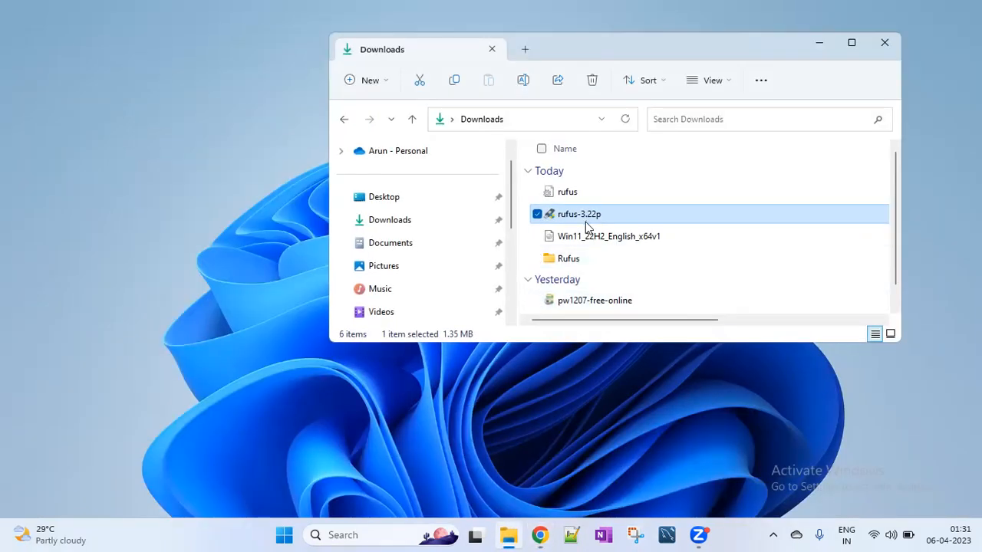
pyautogui.doubleClick(588, 219)
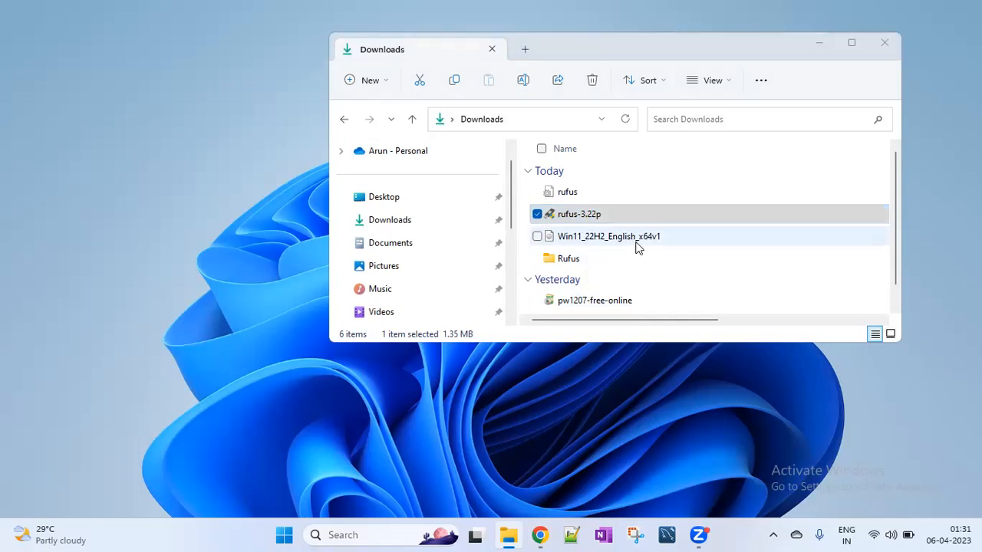
pyautogui.click(823, 51)
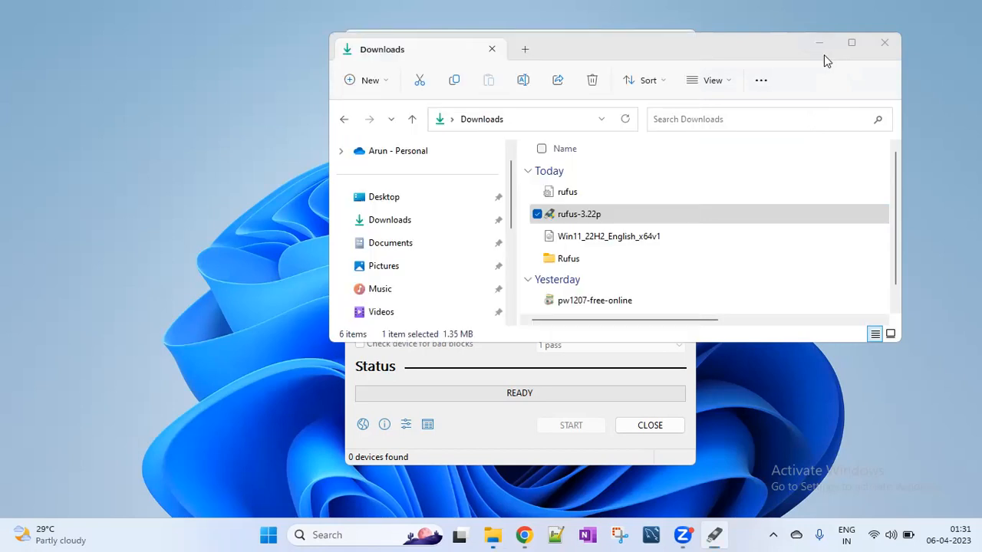
pyautogui.moveTo(562, 43); pyautogui.dragTo(502, 54)
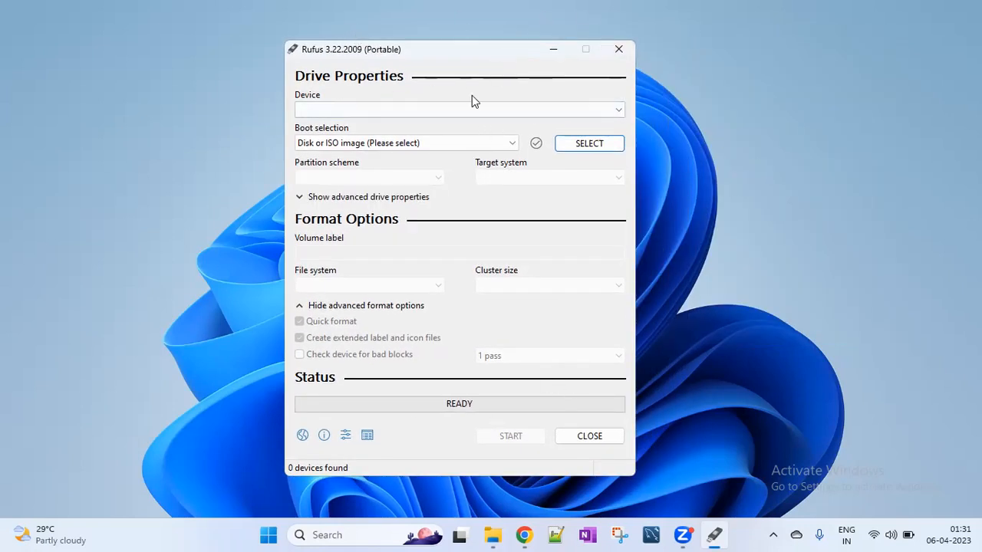
# Choose AK_USB_Drive (E:) [64 GB] as the target device.
pyautogui.click(341, 113)
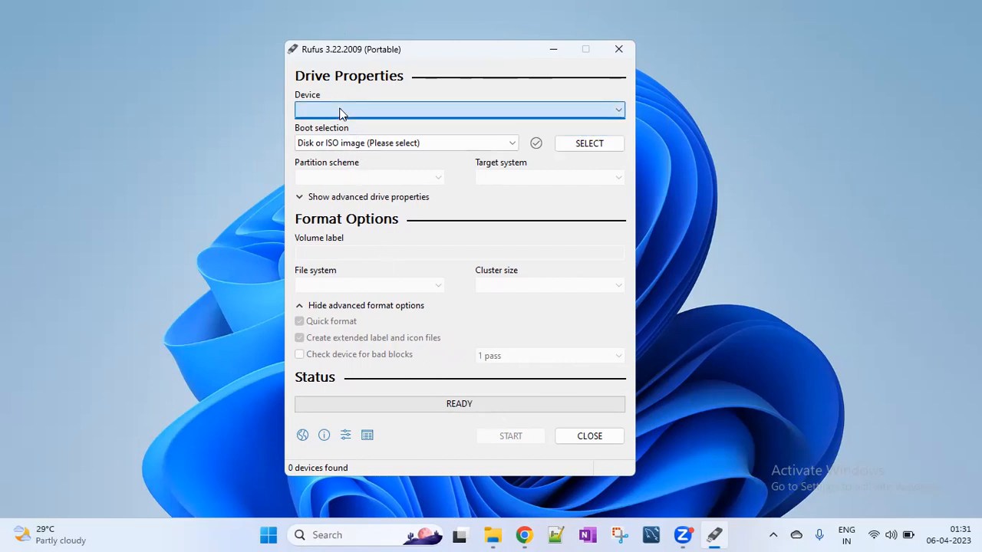
pyautogui.click(340, 116)
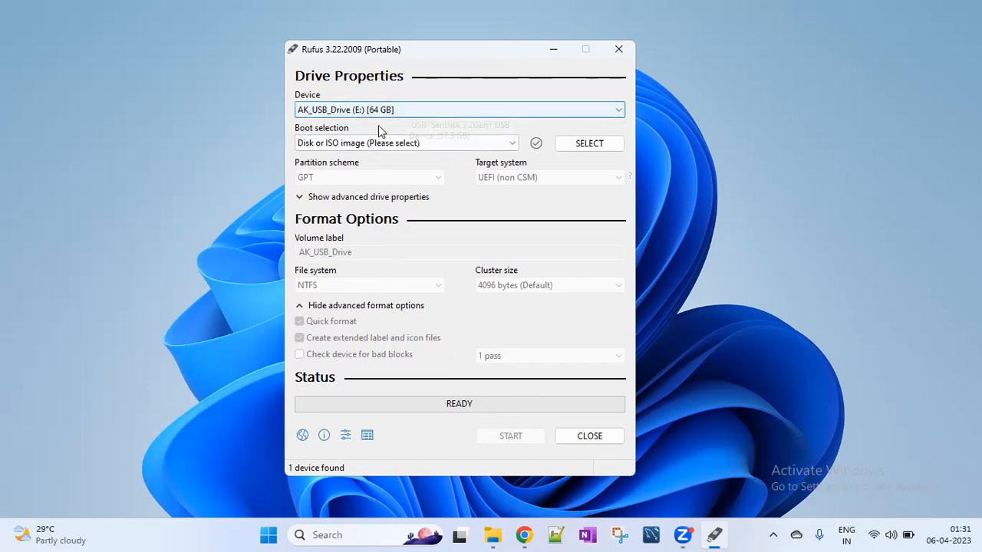
pyautogui.click(468, 110)
pyautogui.click(469, 110)
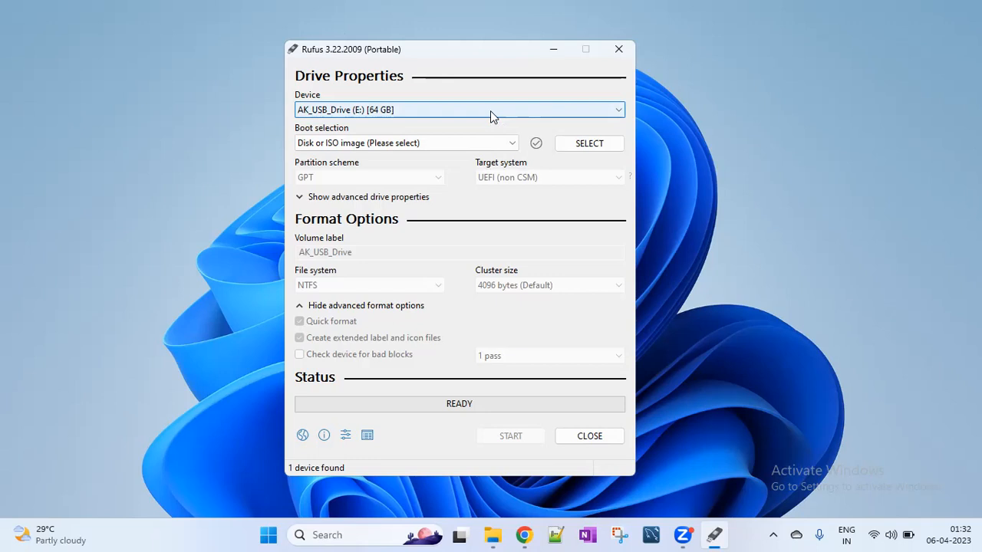
pyautogui.click(449, 111)
pyautogui.click(448, 108)
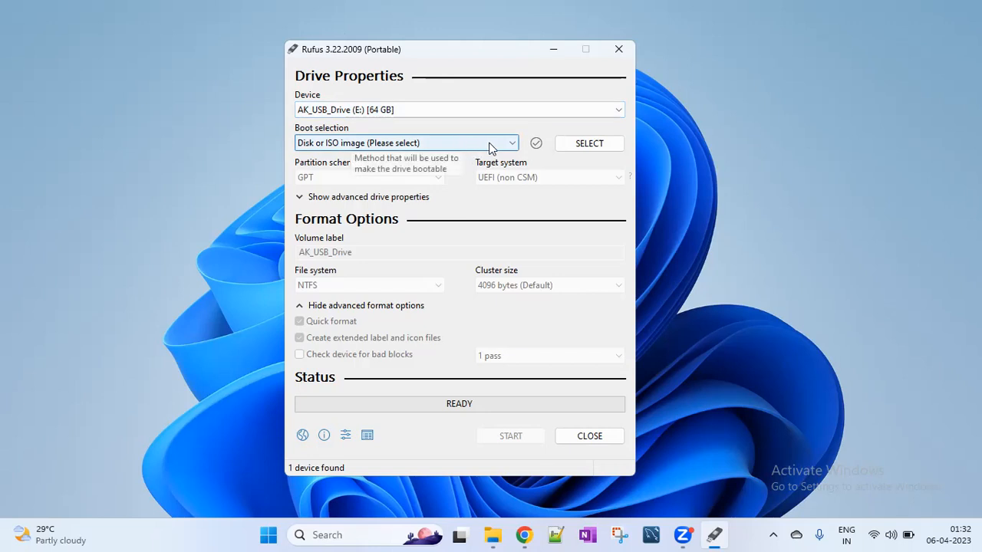
# Keep Disk or ISO image as the boot selection and load the Win11_22H2_English_x64v1 image from Downloads.
pyautogui.click(413, 145)
pyautogui.click(413, 144)
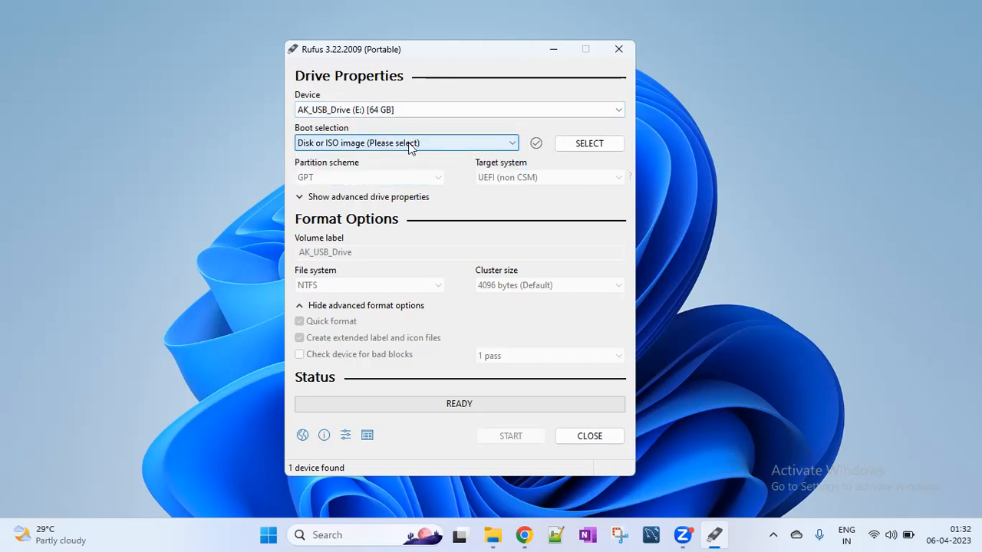
pyautogui.click(591, 143)
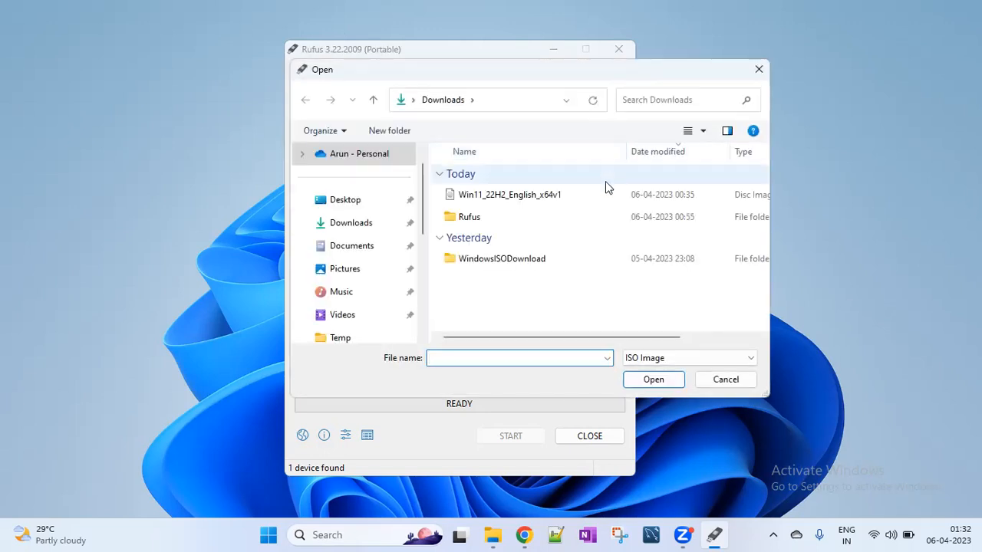
pyautogui.click(500, 202)
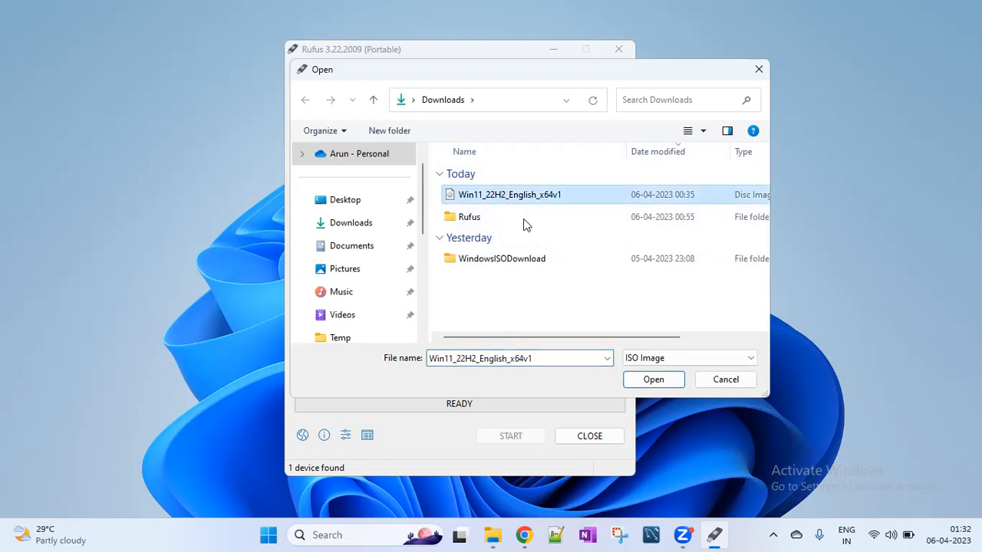
pyautogui.click(651, 380)
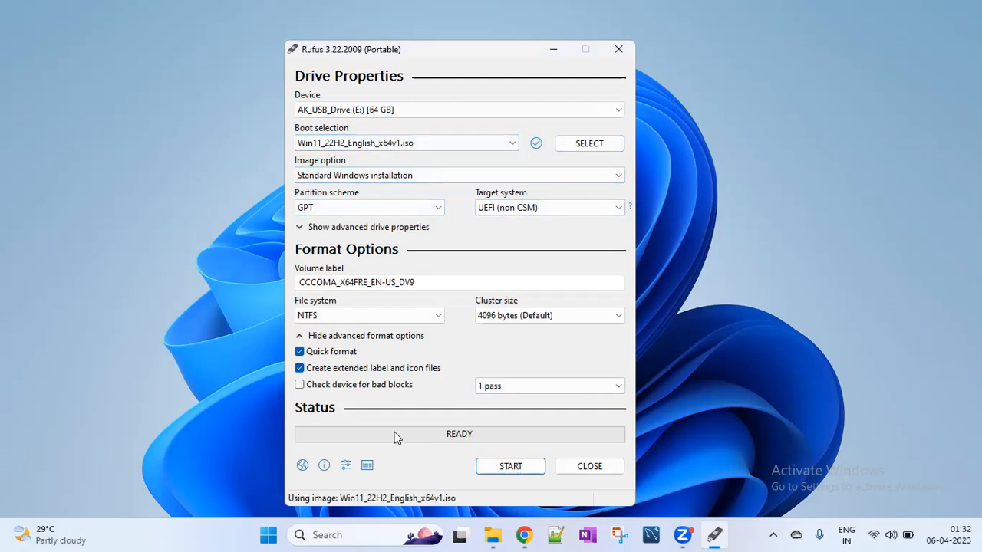
# Check the available image options and keep Standard Windows installation.
pyautogui.click(435, 176)
pyautogui.click(434, 174)
pyautogui.click(435, 174)
pyautogui.click(434, 176)
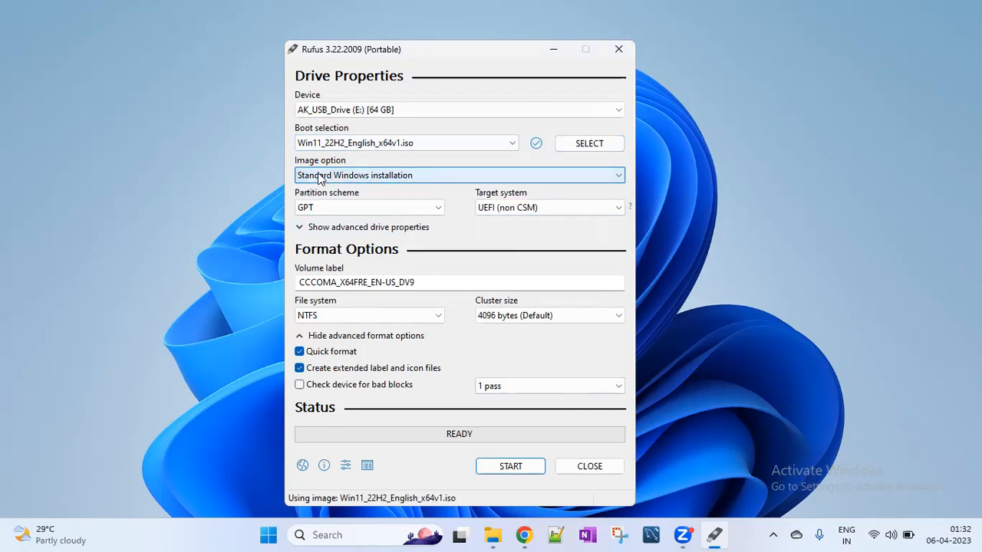
# Select GPT as the partition scheme and keep UEFI (non CSM) as the target system.
pyautogui.click(440, 213)
pyautogui.click(440, 214)
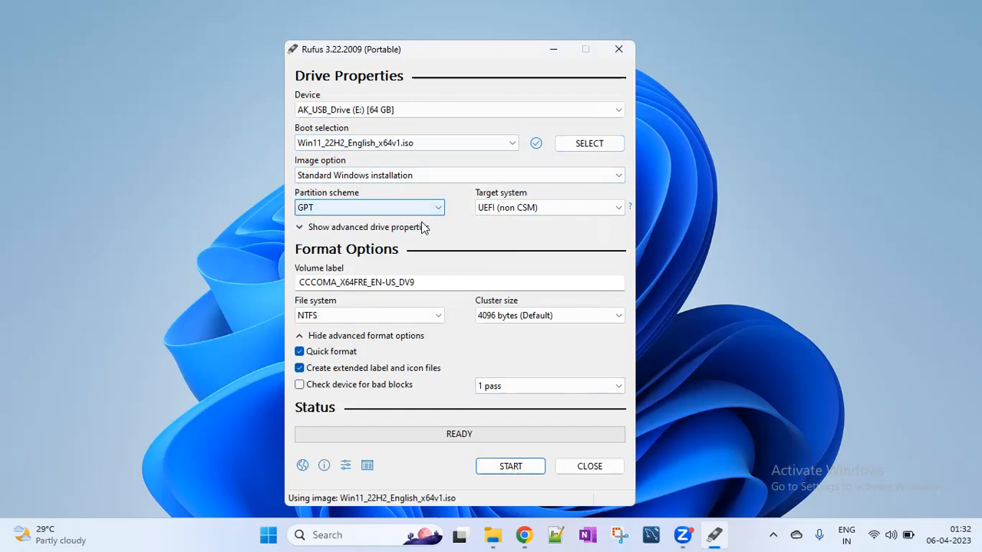
pyautogui.click(439, 212)
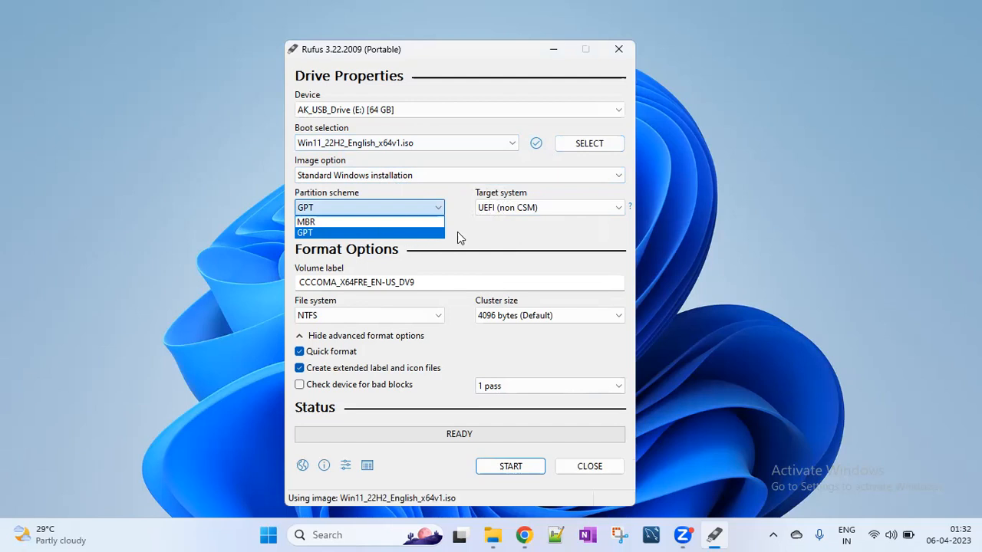
pyautogui.click(407, 233)
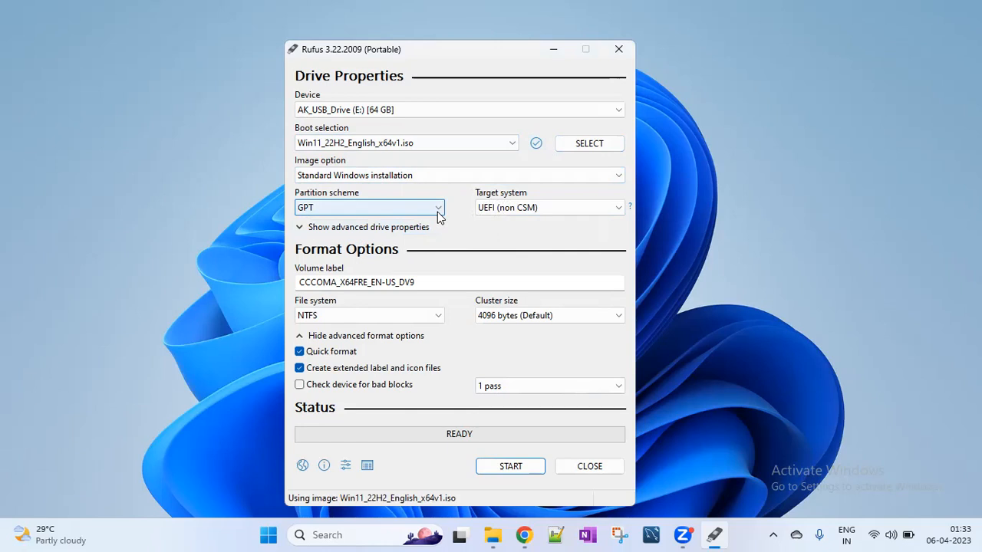
pyautogui.click(563, 205)
pyautogui.click(562, 204)
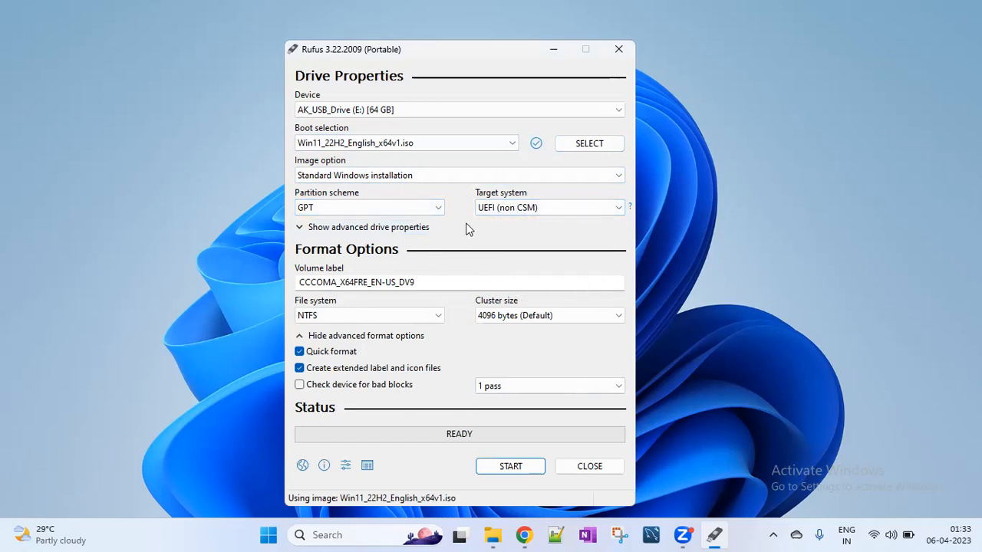
# Replace the volume label with Windows11_English and keep NTFS as the file system.
pyautogui.click(436, 283)
pyautogui.press('BackSpace')
pyautogui.press('BackSpace')
pyautogui.press('BackSpace')
pyautogui.press('BackSpace')
pyautogui.press('BackSpace')
pyautogui.press('BackSpace')
pyautogui.press('BackSpace')
pyautogui.press('BackSpace')
pyautogui.press('BackSpace')
pyautogui.press('BackSpace')
pyautogui.press('BackSpace')
pyautogui.press('BackSpace')
pyautogui.press('BackSpace')
pyautogui.press('BackSpace')
pyautogui.press('BackSpace')
pyautogui.press('BackSpace')
pyautogui.press('BackSpace')
pyautogui.press('BackSpace')
pyautogui.press('BackSpace')
pyautogui.press('BackSpace')
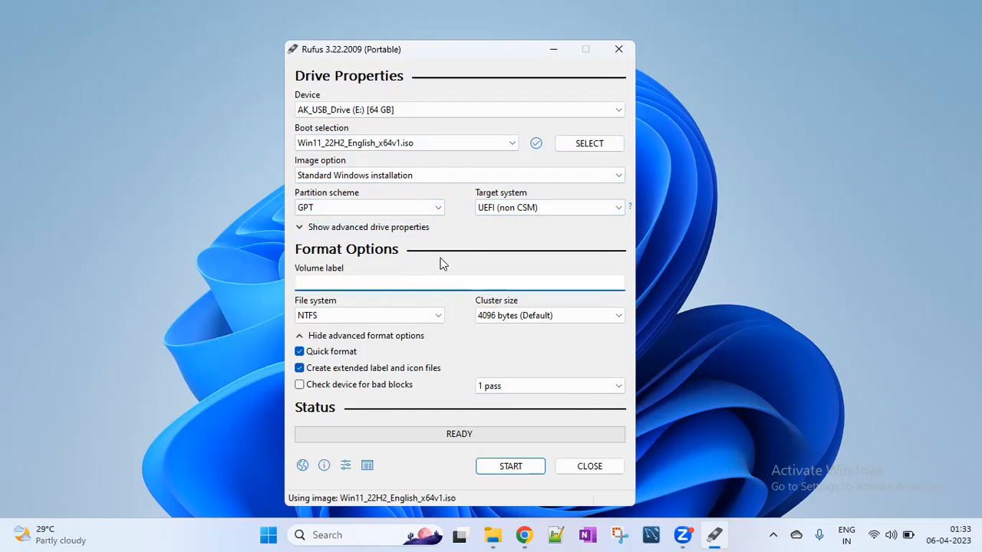
pyautogui.write('Windows11_Eng')
pyautogui.write('lish')
pyautogui.click(441, 315)
pyautogui.click(441, 315)
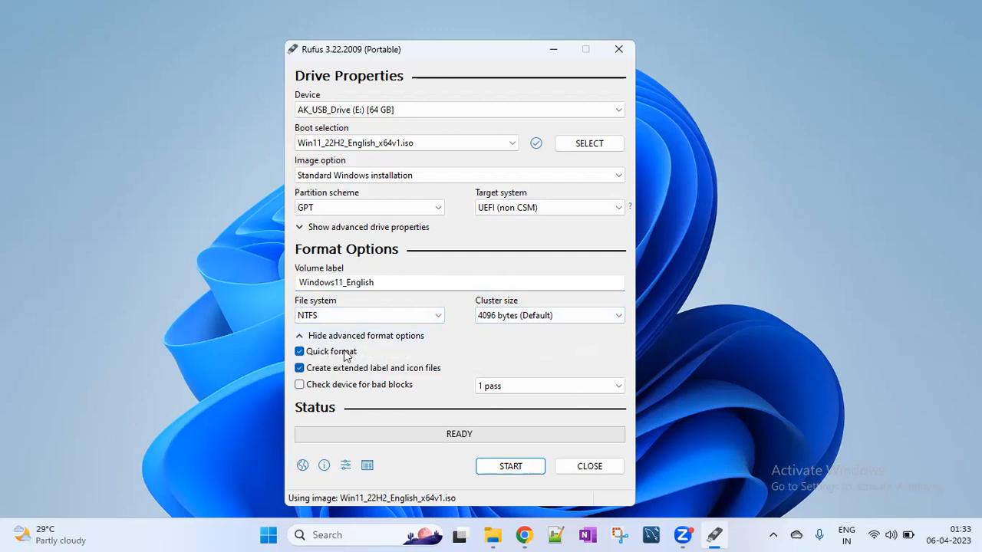
# Start creating the bootable drive, accept removing the RAM, Secure Boot, TPM 2.0 and online Microsoft account requirements, and confirm erasing the USB drive.
pyautogui.moveTo(444, 371)
pyautogui.click(510, 468)
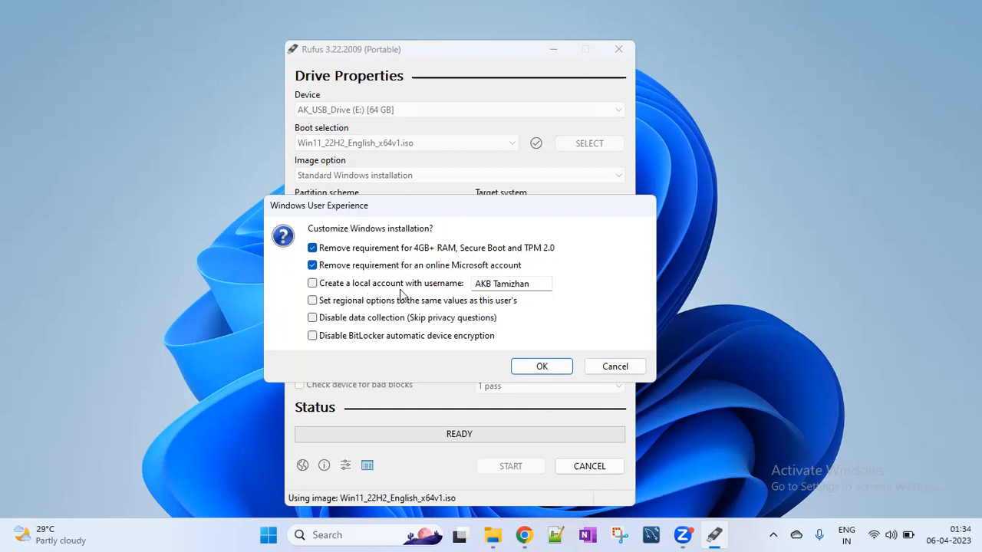
pyautogui.click(542, 367)
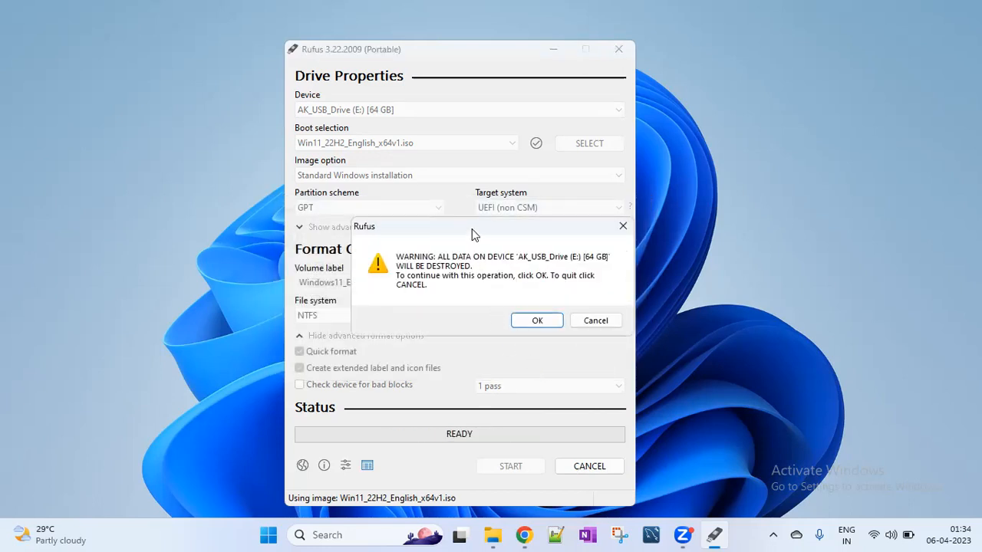
pyautogui.moveTo(472, 228); pyautogui.dragTo(433, 231)
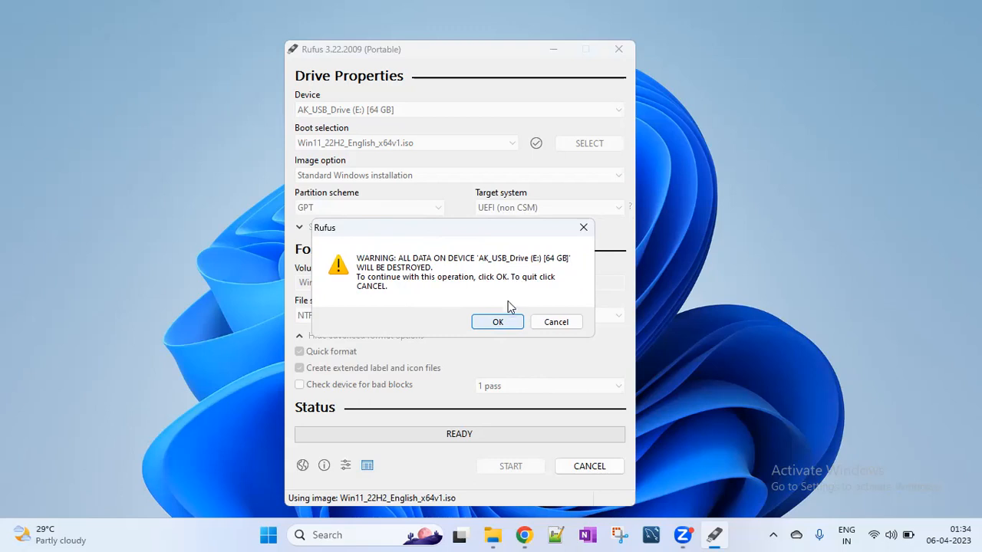
pyautogui.click(498, 322)
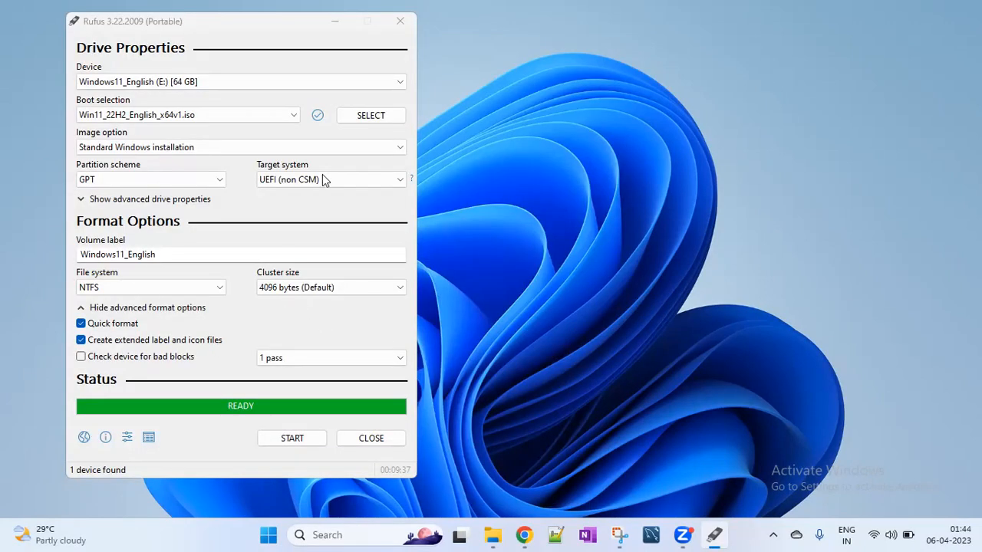
# Examine the installation files on the Windows11_English (E:) drive in File Explorer, then return to Rufus.
pyautogui.moveTo(218, 25); pyautogui.dragTo(362, 42)
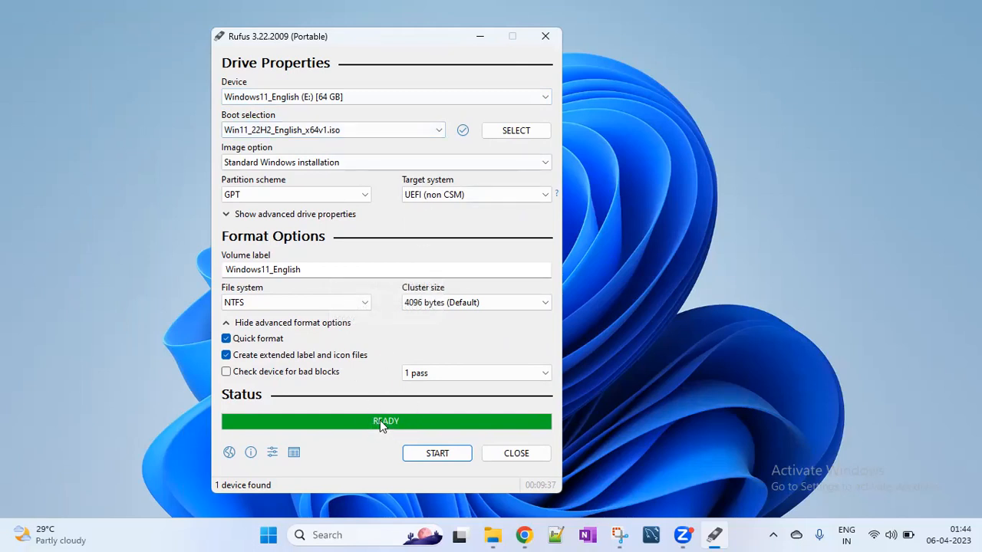
pyautogui.click(495, 537)
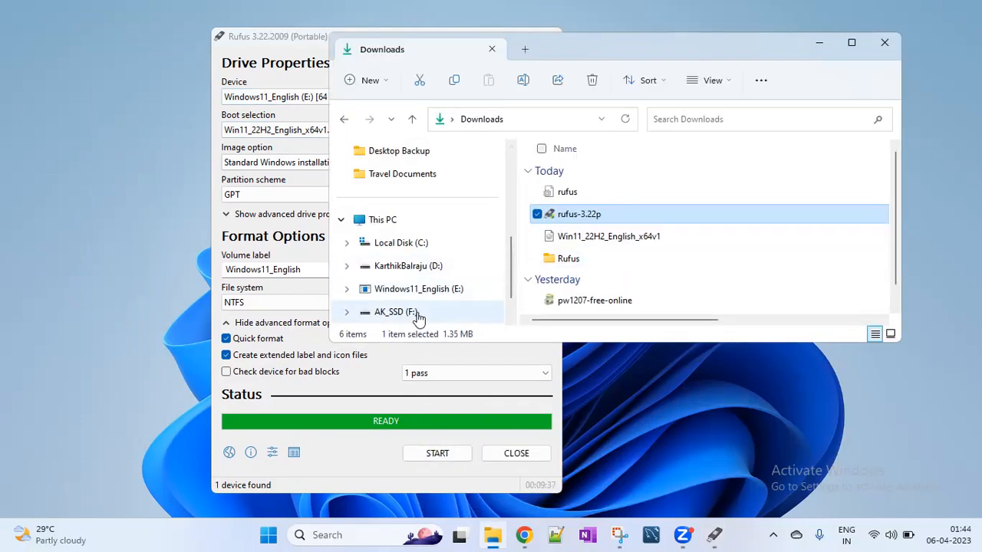
pyautogui.click(413, 313)
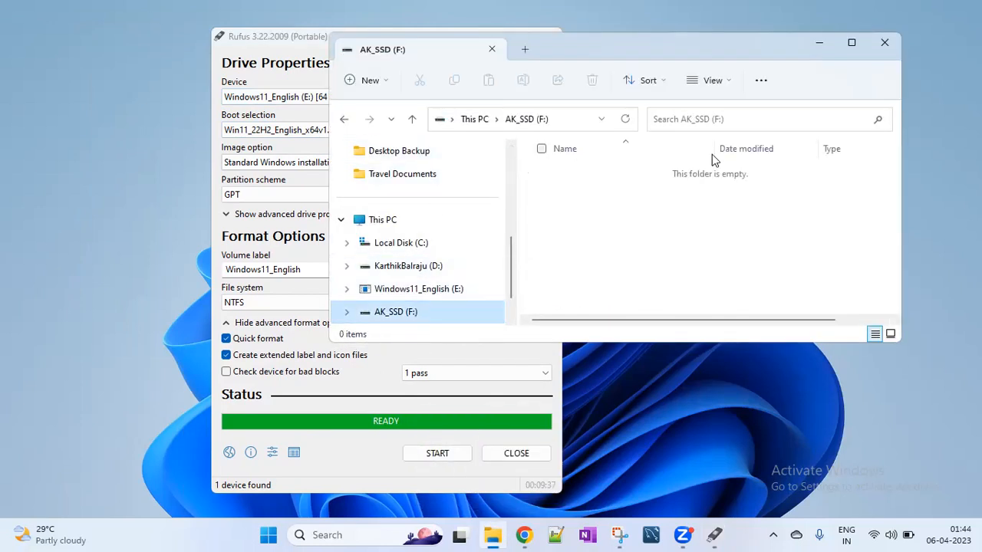
pyautogui.click(625, 119)
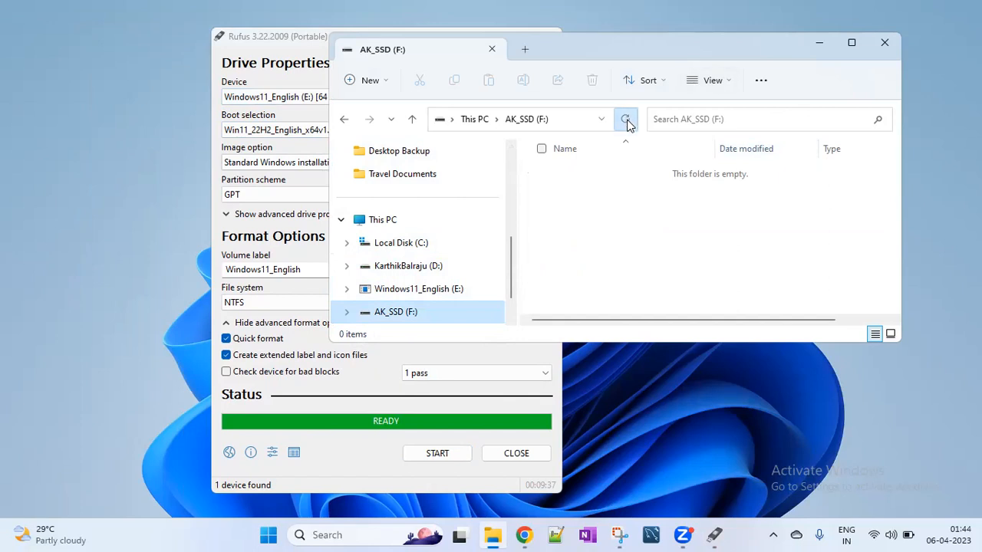
pyautogui.click(389, 224)
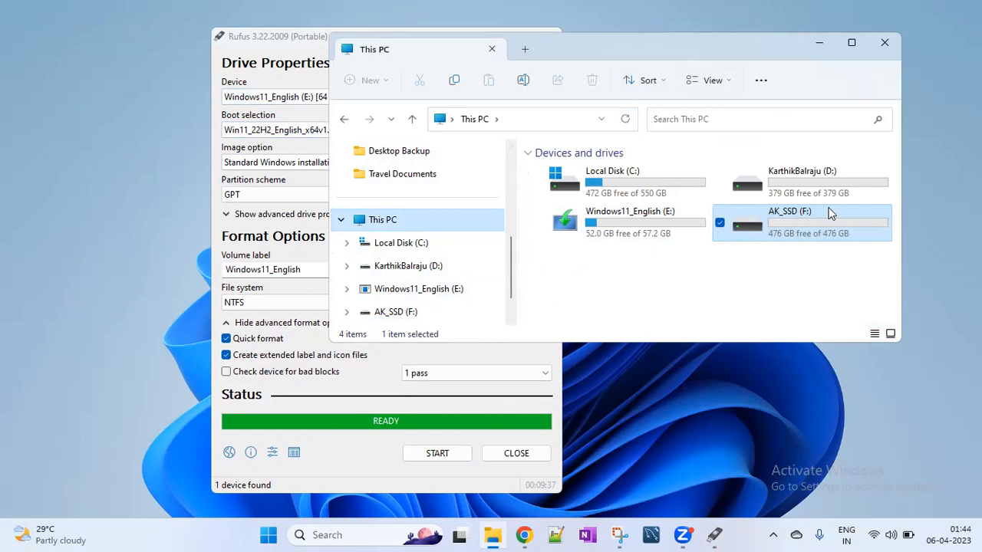
pyautogui.click(626, 232)
pyautogui.doubleClick(625, 231)
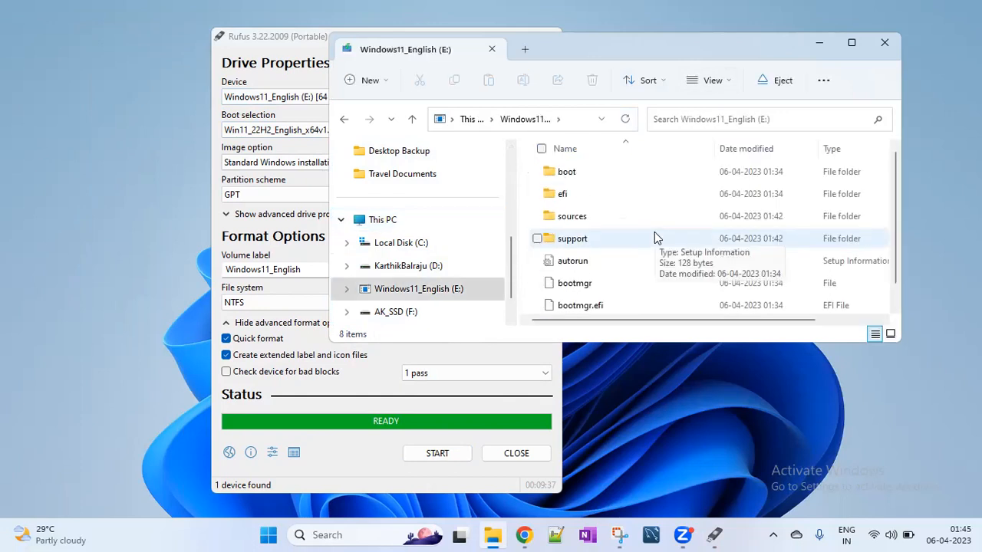
pyautogui.scroll(-1, 690, 207)
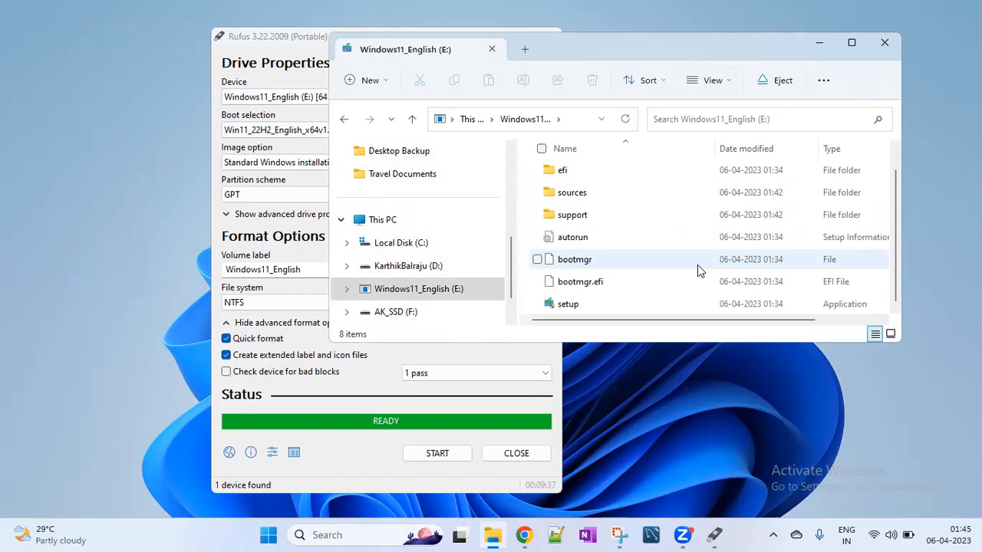
pyautogui.scroll(1, 694, 269)
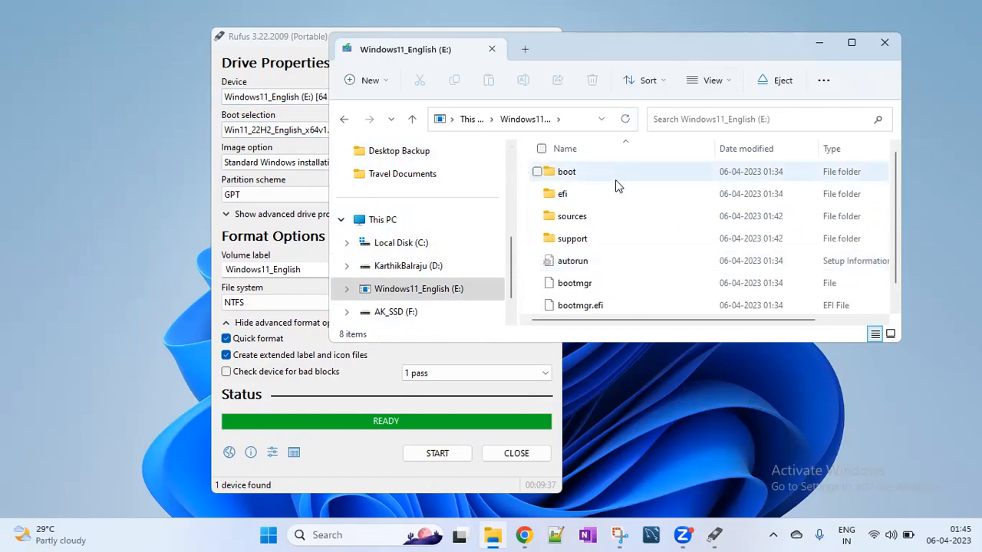
pyautogui.scroll(-1, 623, 219)
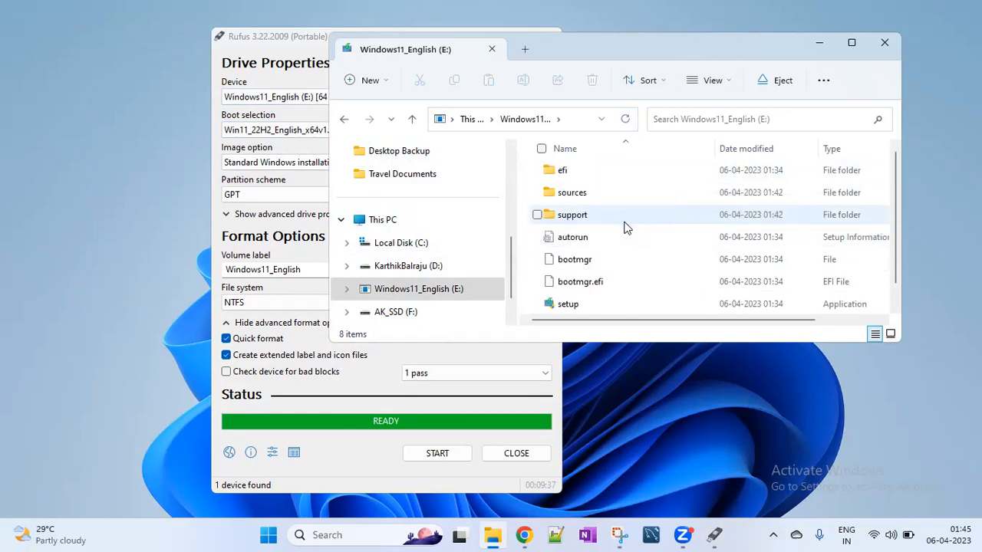
pyautogui.click(818, 42)
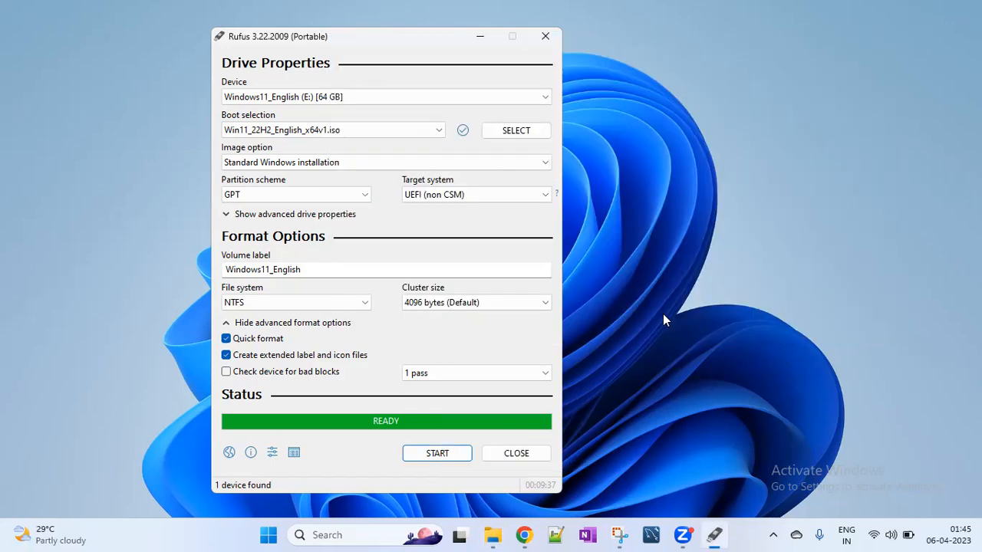